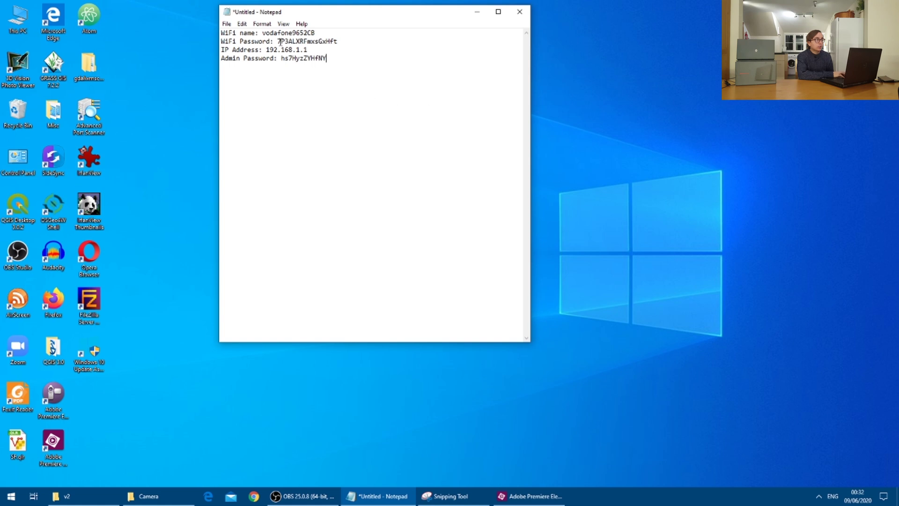
- Copy the selected Wi-Fi password from the saved hub details in Notepad
right_click(336, 44)
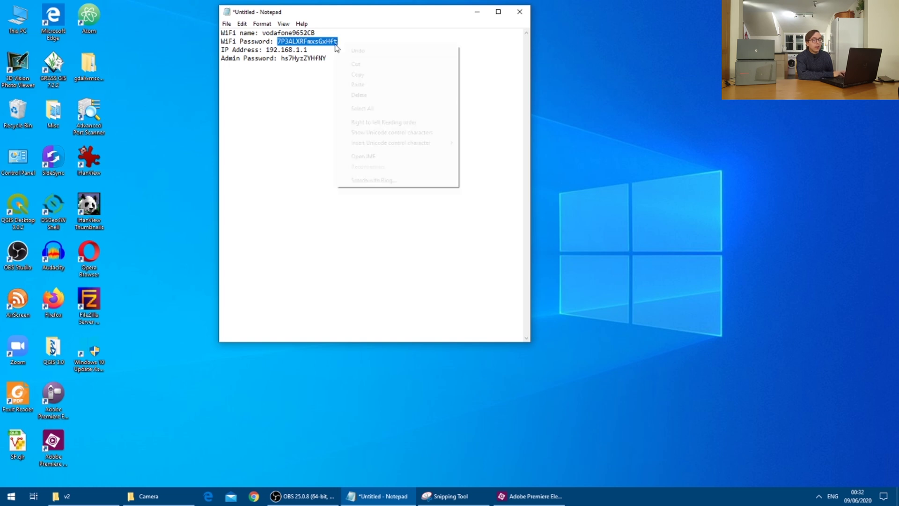
click(347, 72)
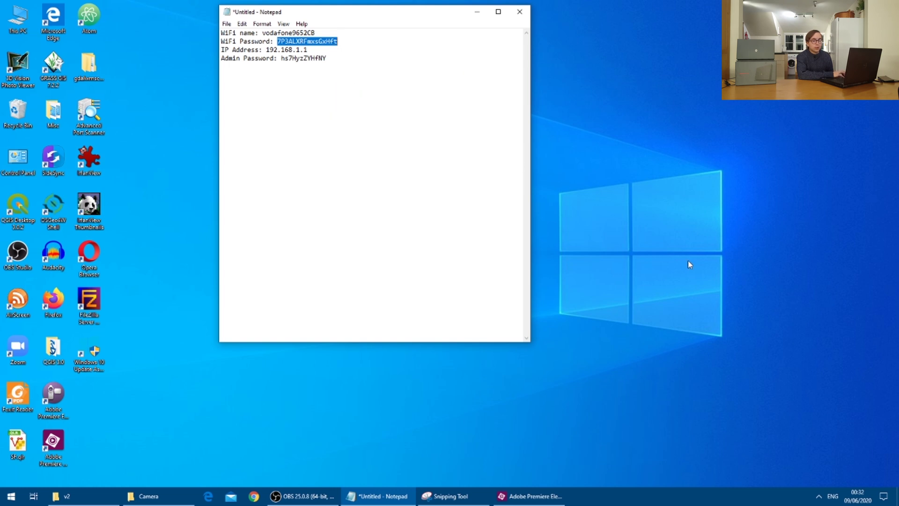
click(777, 432)
- Join the vodafone9652CB Wi-Fi network using the copied Wi-Fi password as the network key
click(819, 496)
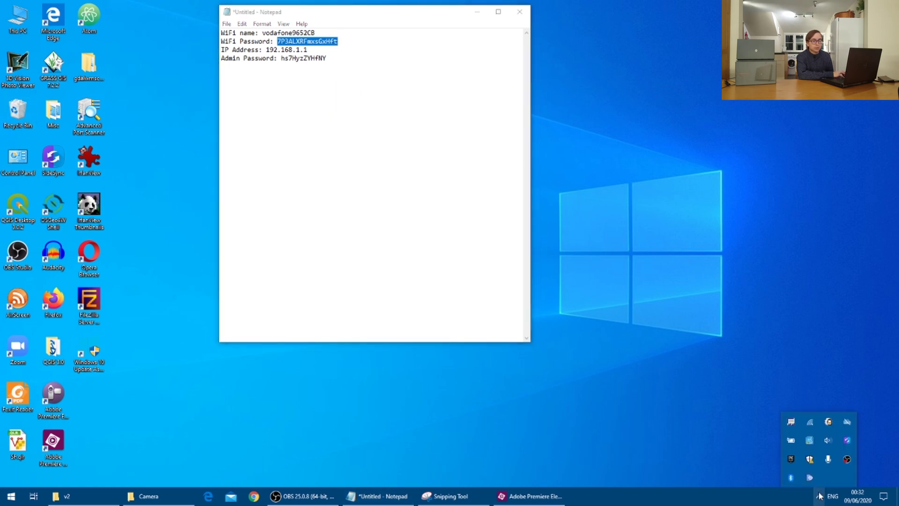
click(810, 423)
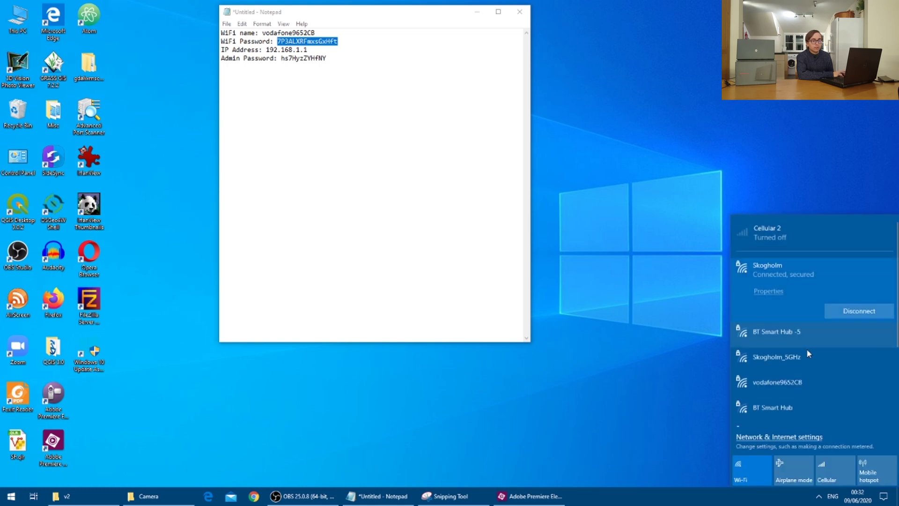
click(811, 379)
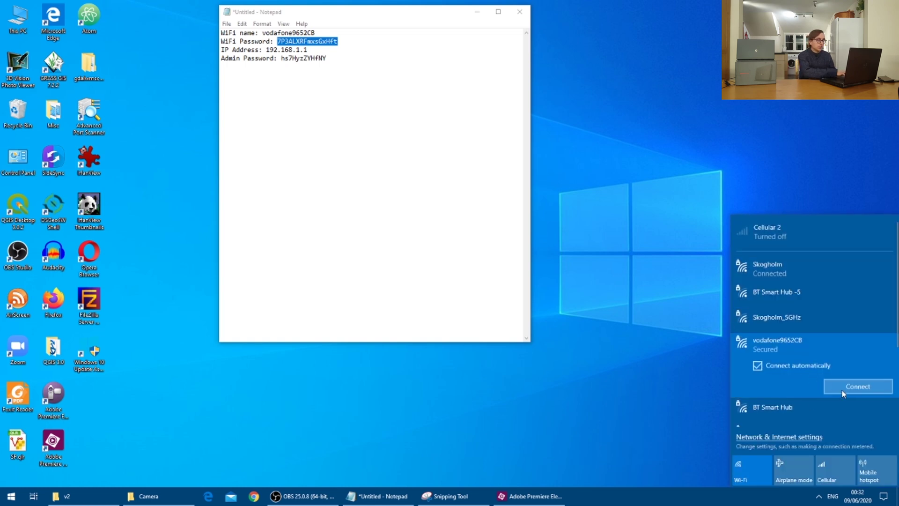
click(859, 385)
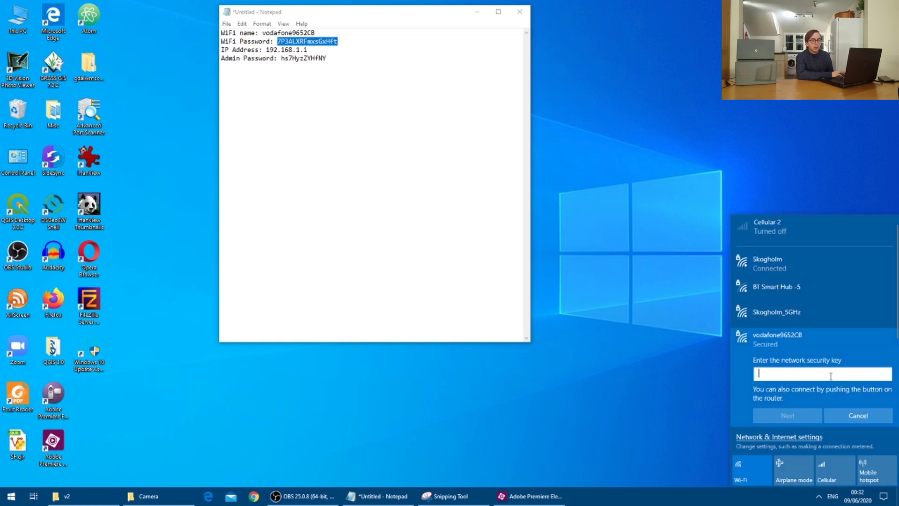
key(ctrl+v)
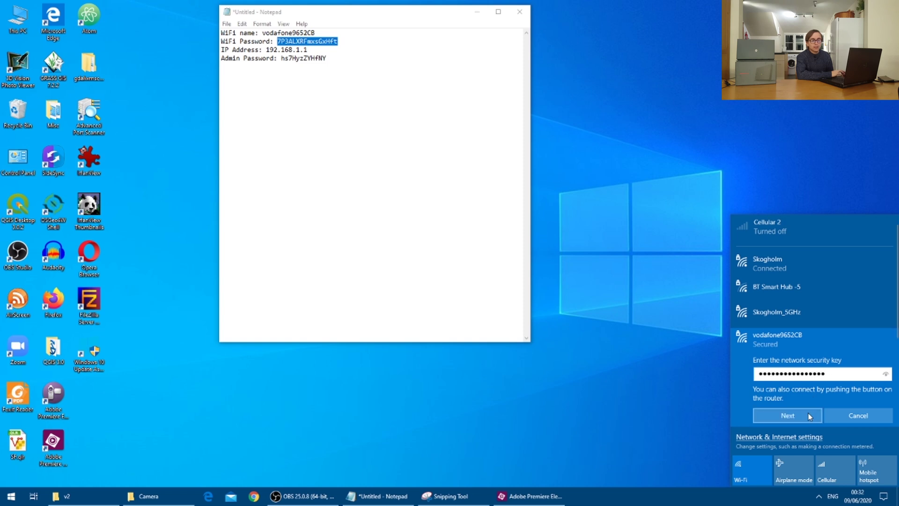
click(810, 416)
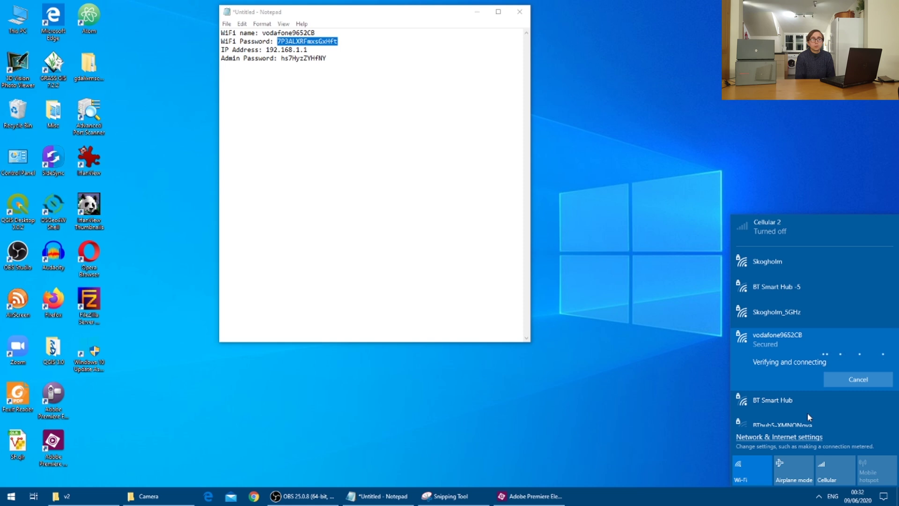
key(Escape)
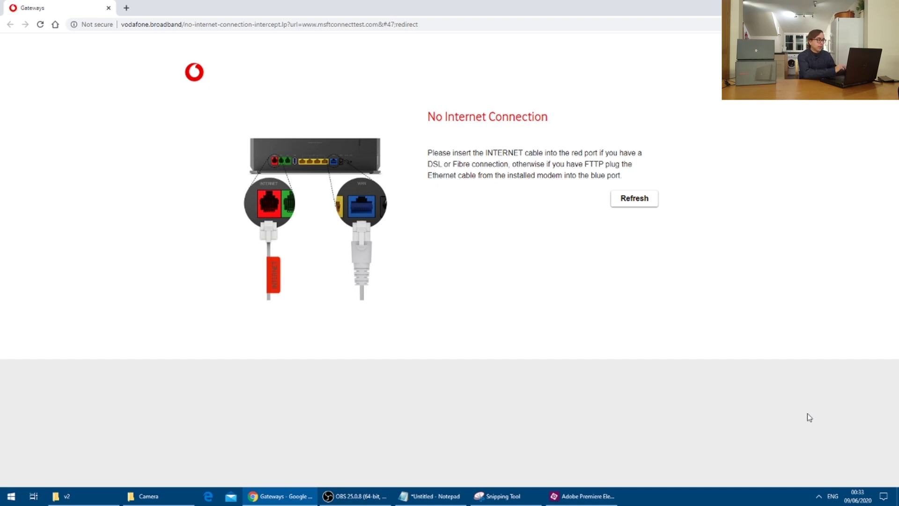
- Load the hub's address 192.168.1.1 in Chrome
click(428, 22)
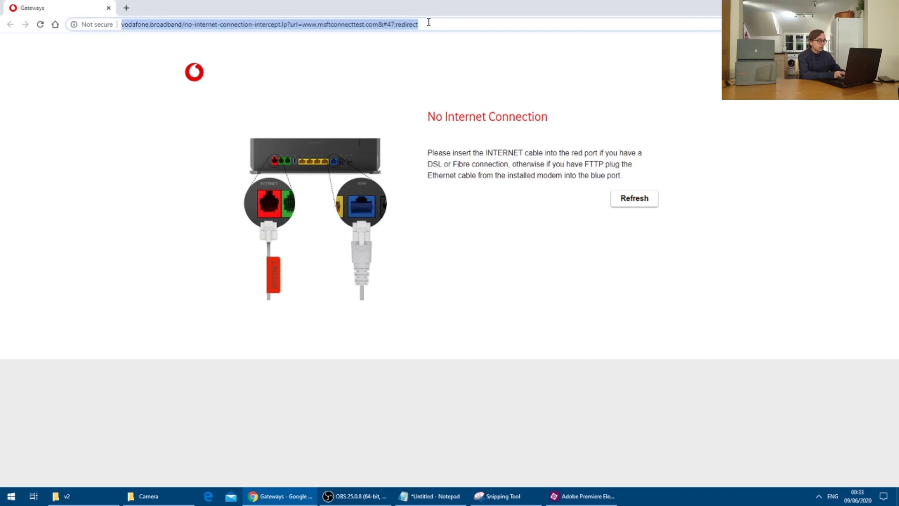
text(192.1)
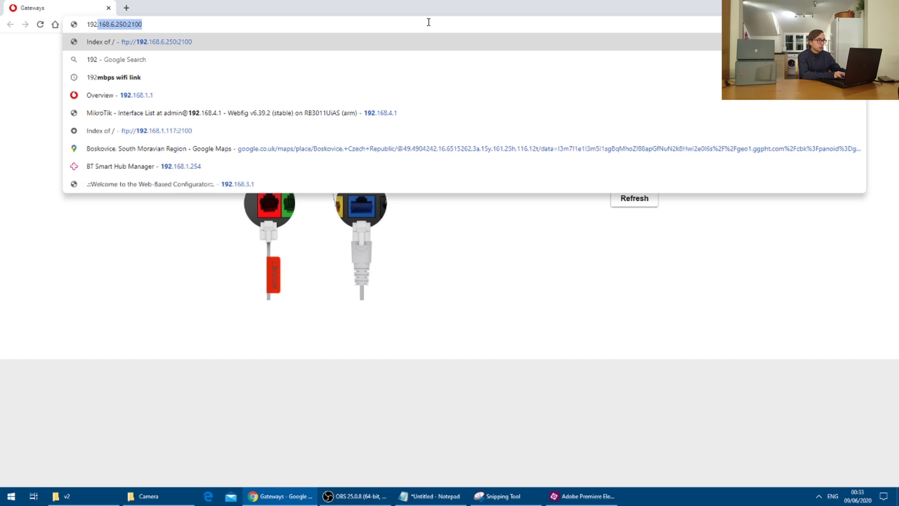
text(68.)
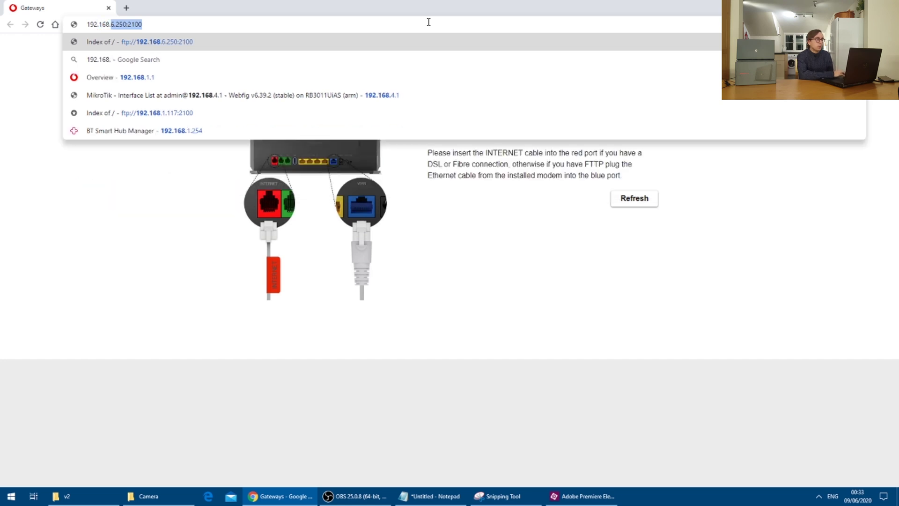
text(1.1)
key(Return)
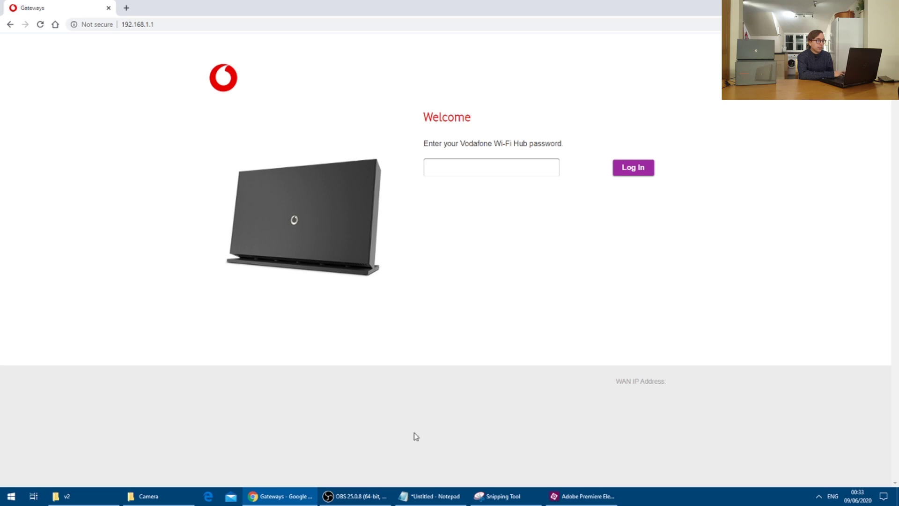
- Copy the admin password from the Notepad notes and use it to log in to the hub
click(431, 496)
drag(330, 58, 283, 57)
right_click(283, 57)
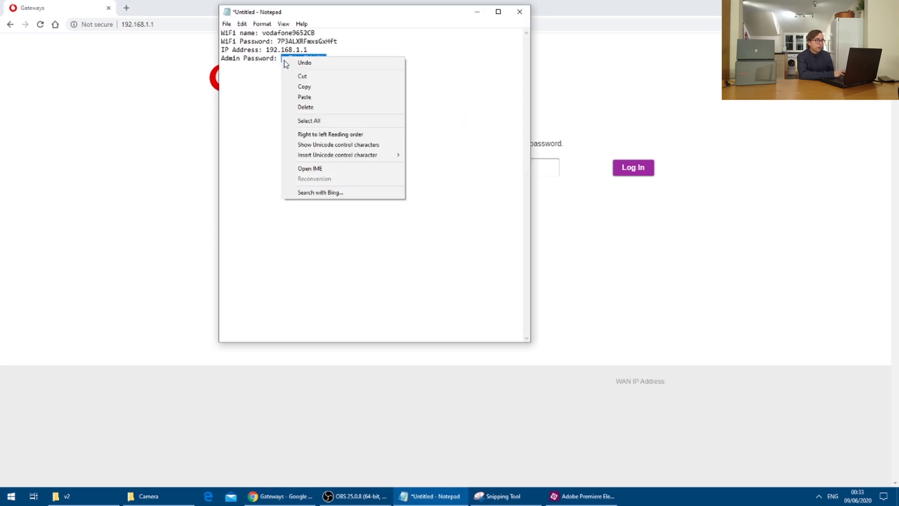
click(297, 86)
click(560, 190)
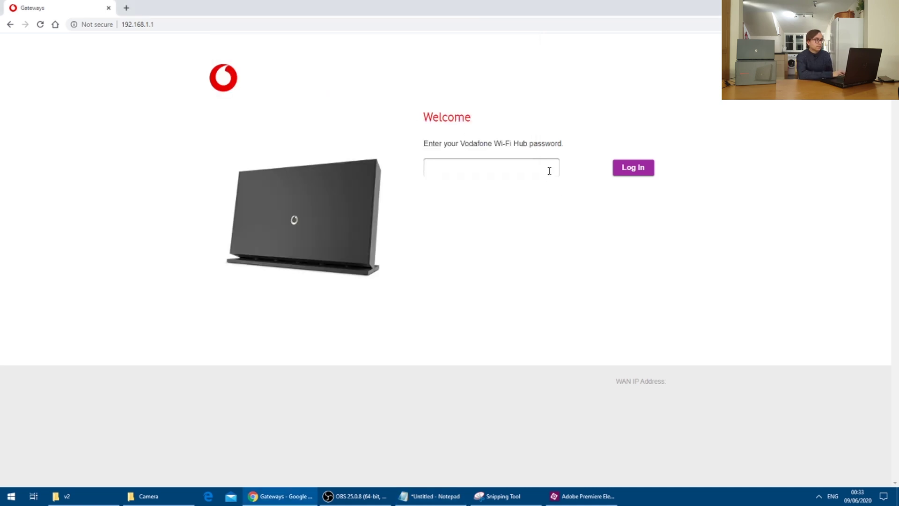
click(550, 171)
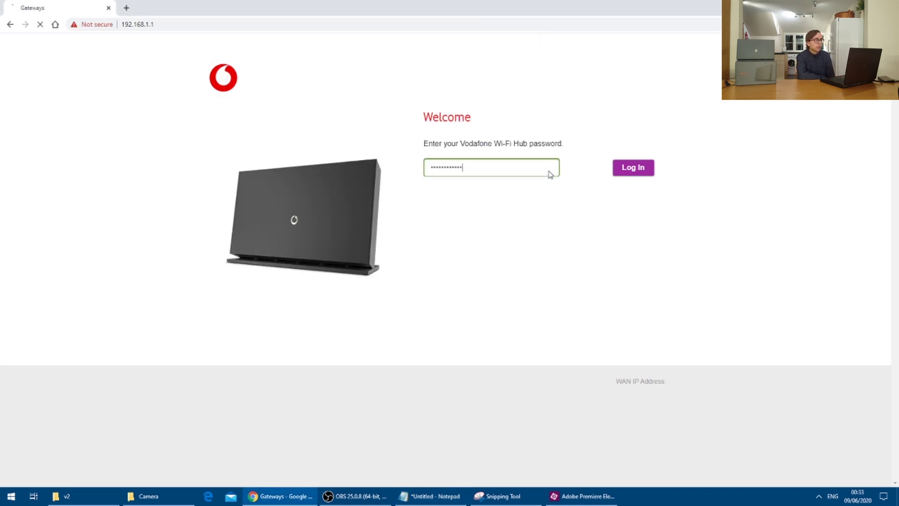
key(Return)
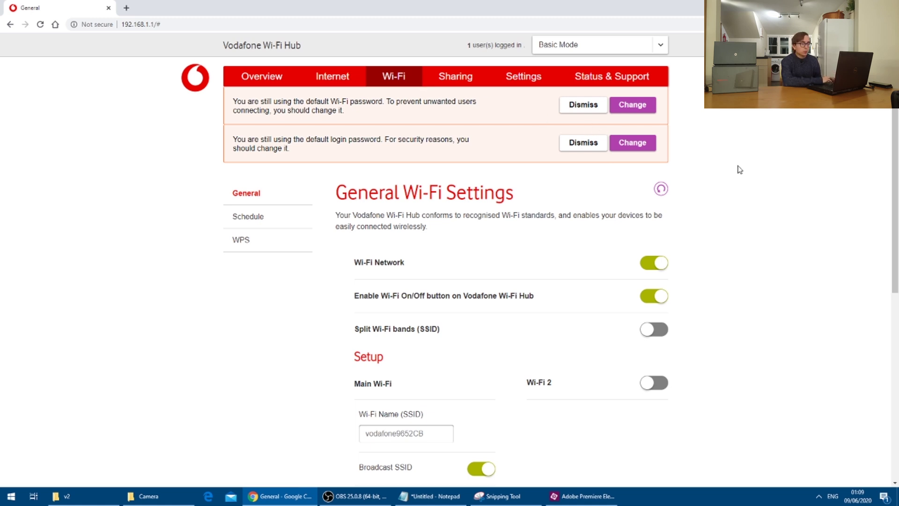
- Scroll down to the Main Wi-Fi setup showing vodafone9652CB with WPA2 protection
scroll(894, 187, down, 4)
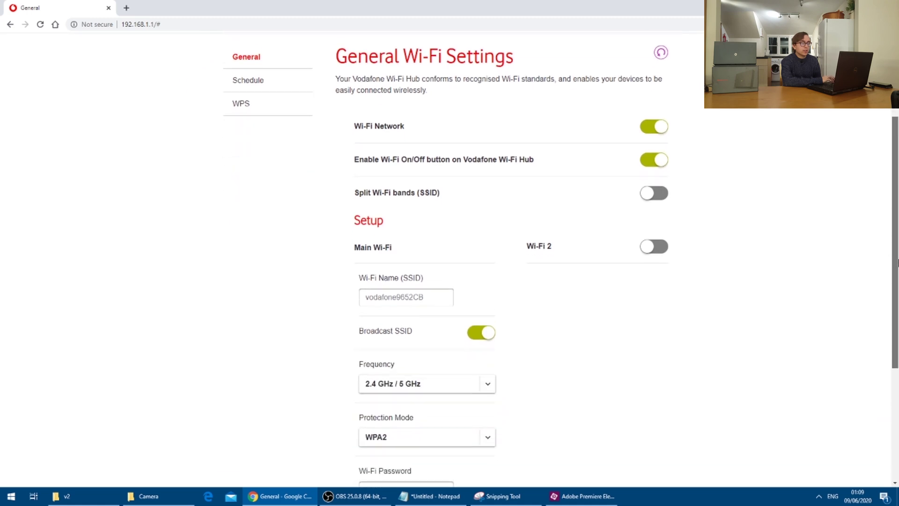
drag(897, 284, 898, 330)
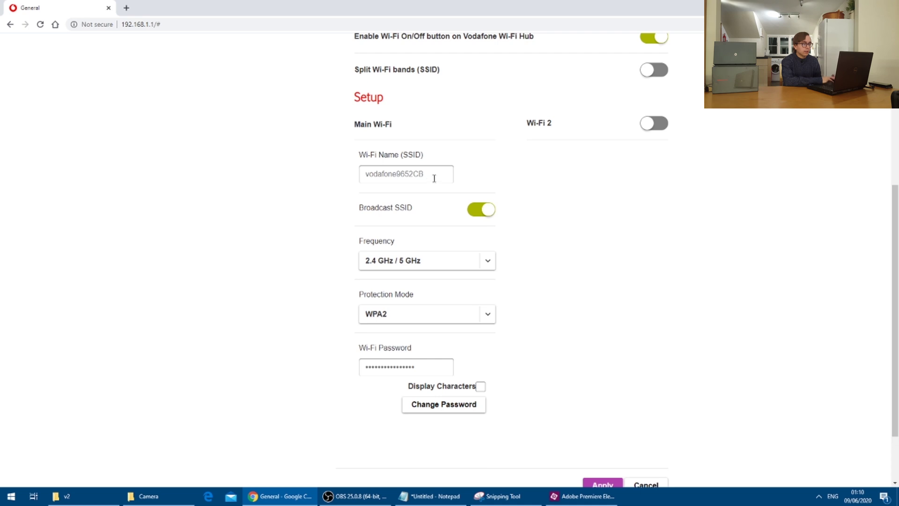
- Rename the main Wi-Fi from vodafone9652CB to PeteC and save a new Wi-Fi password
drag(432, 175, 349, 190)
text(P)
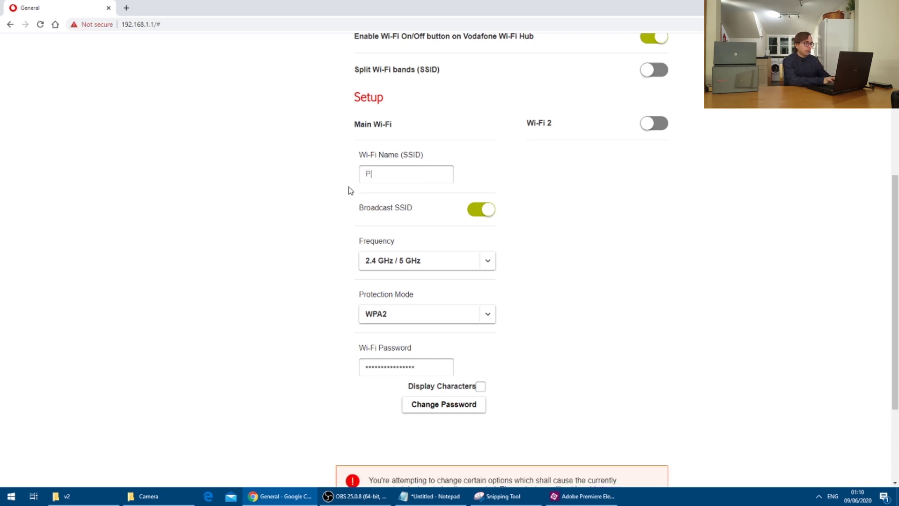
text(eteC)
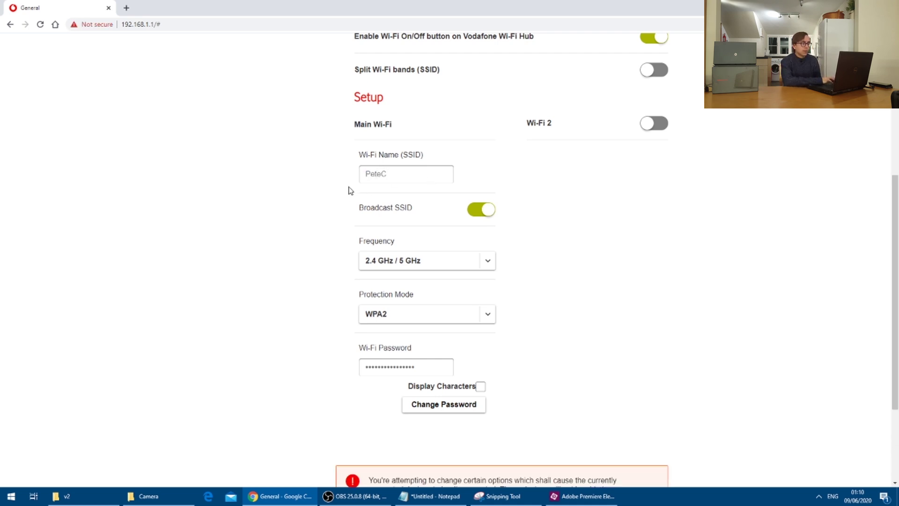
click(453, 407)
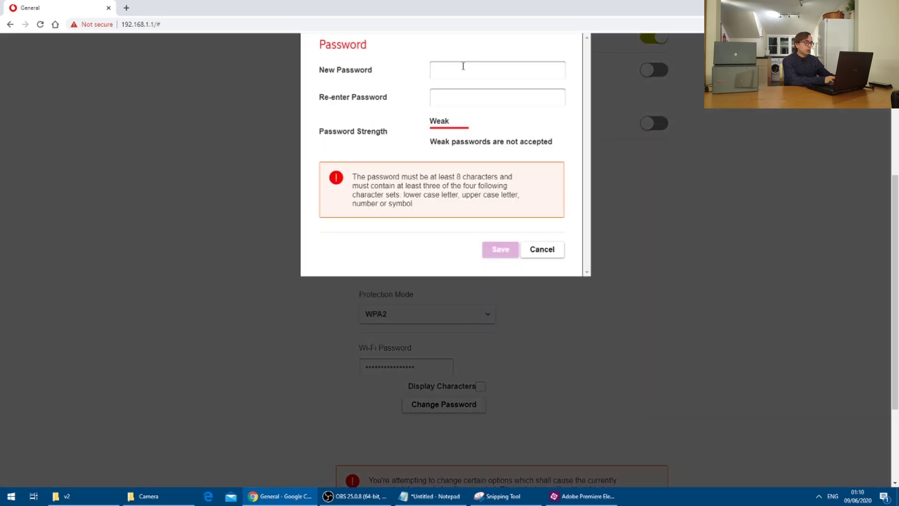
click(463, 66)
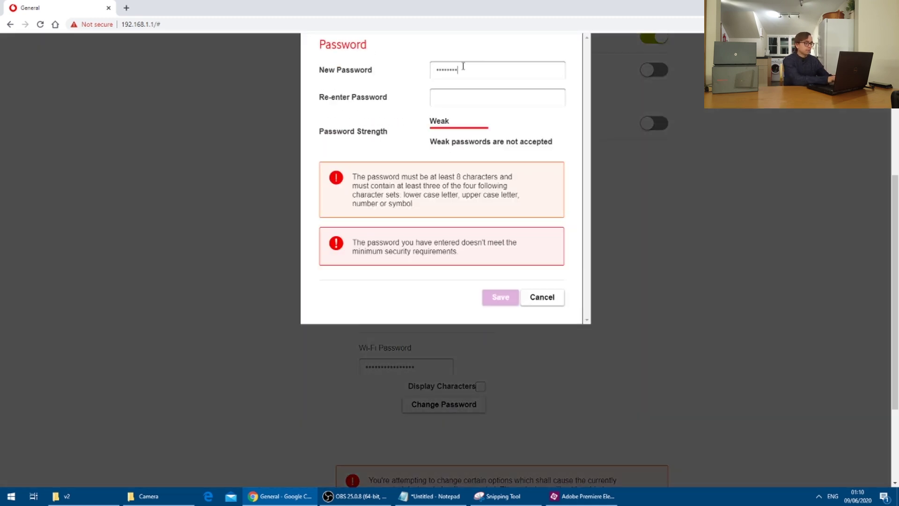
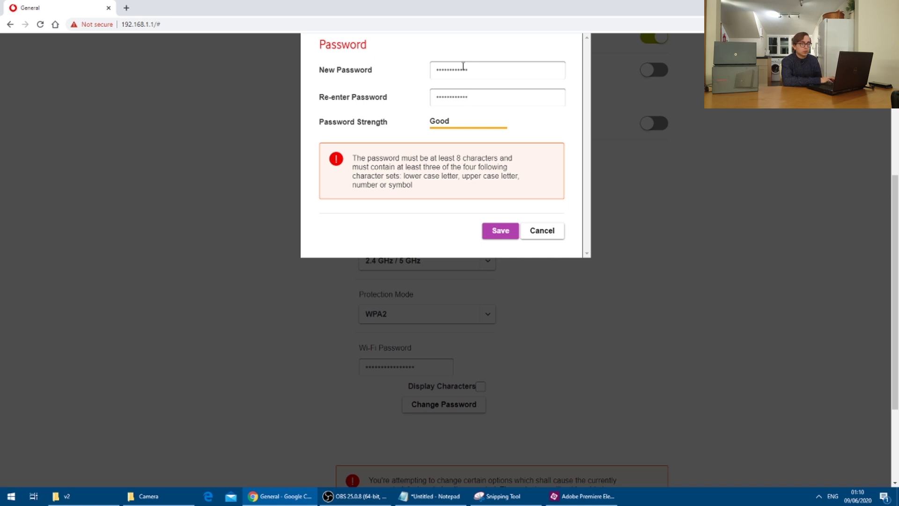
click(501, 234)
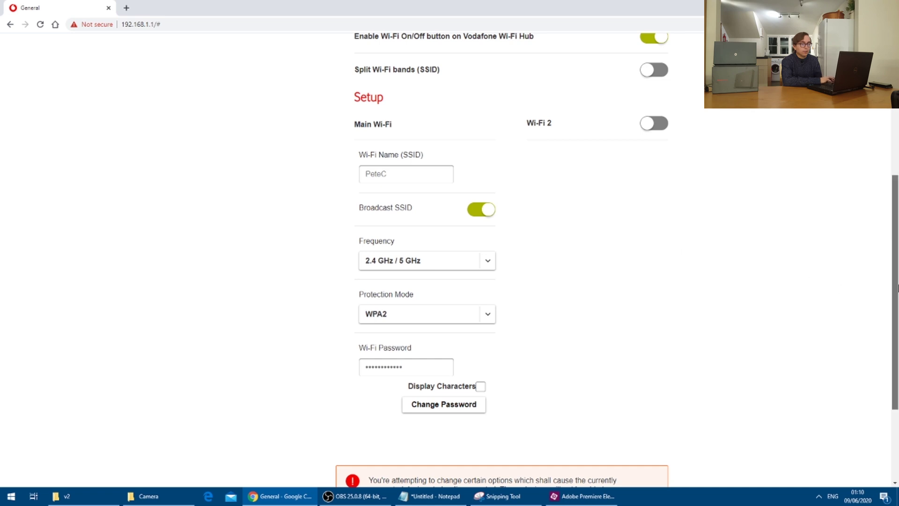
scroll(897, 321, down, 1)
scroll(897, 321, down, 2)
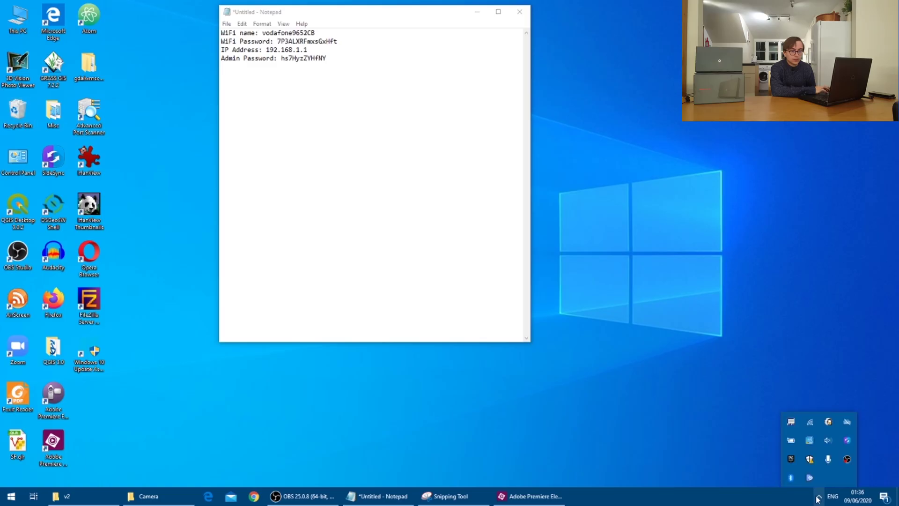
- Join the PeteC network from the tray Wi-Fi list, entering its security key
click(810, 422)
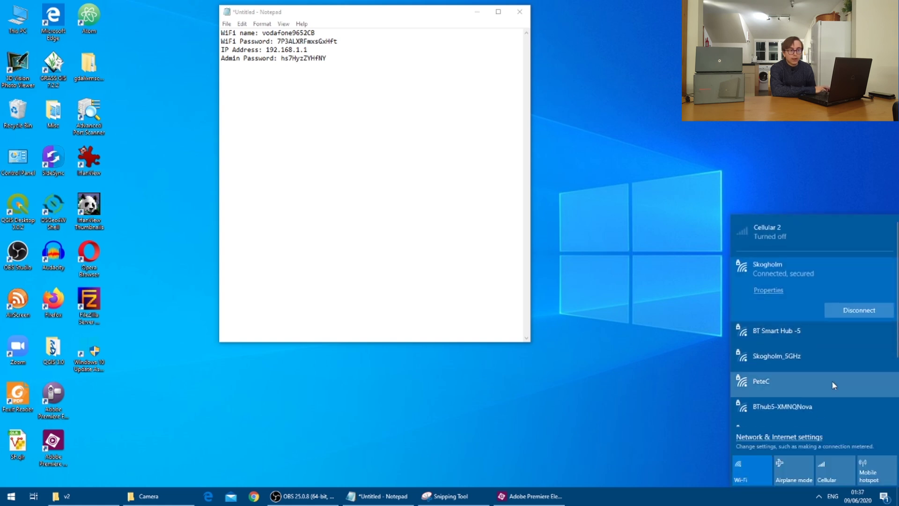
click(833, 382)
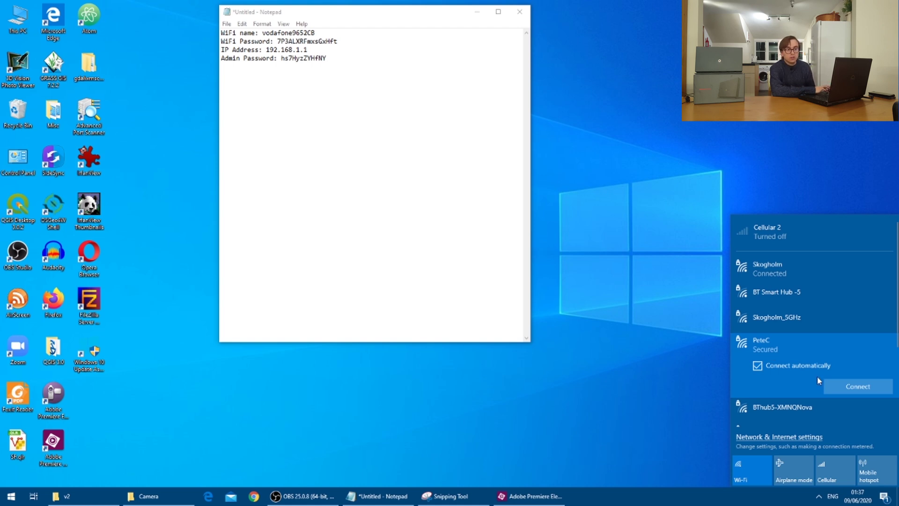
click(837, 385)
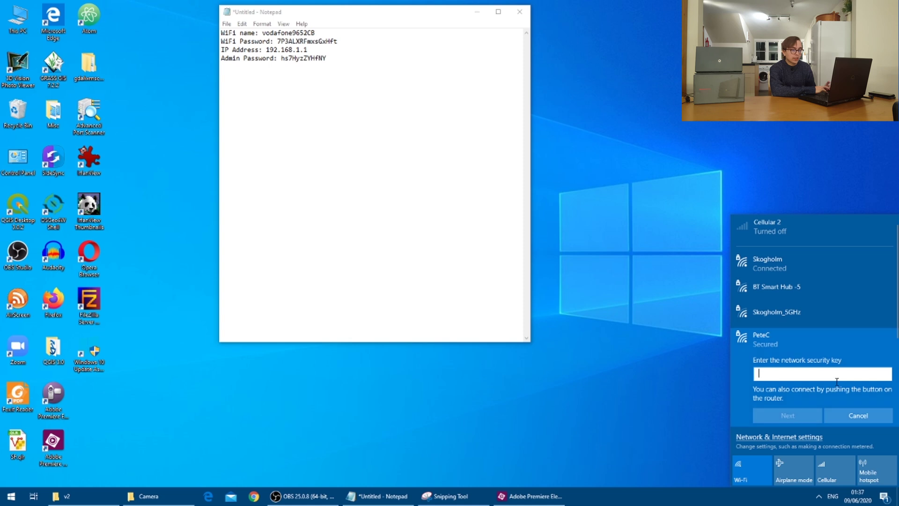
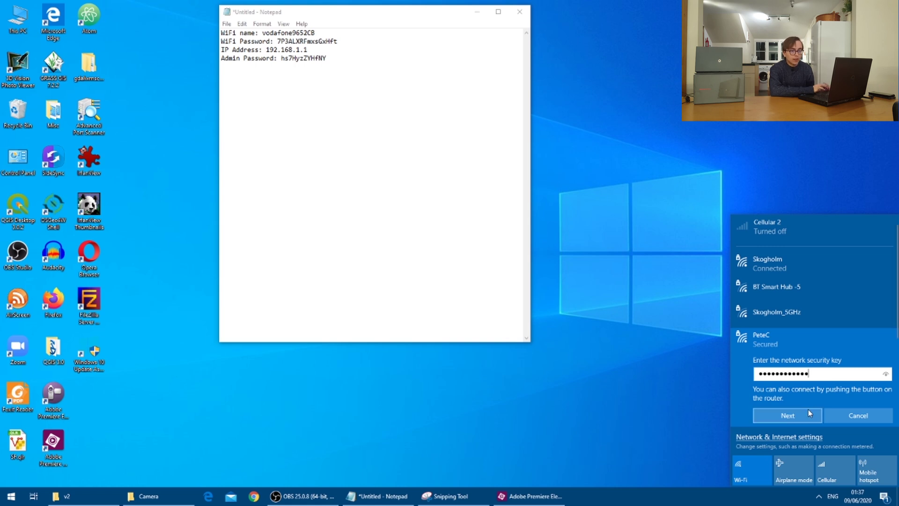
click(805, 417)
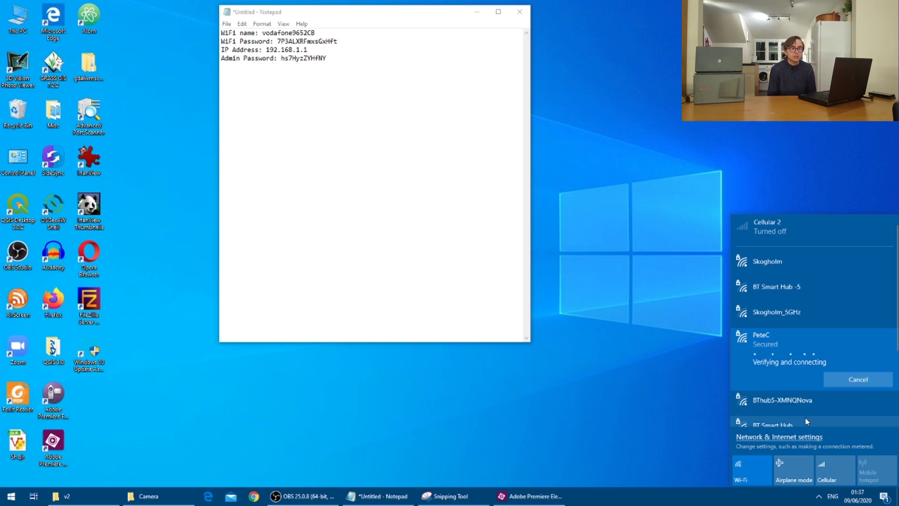
key(Escape)
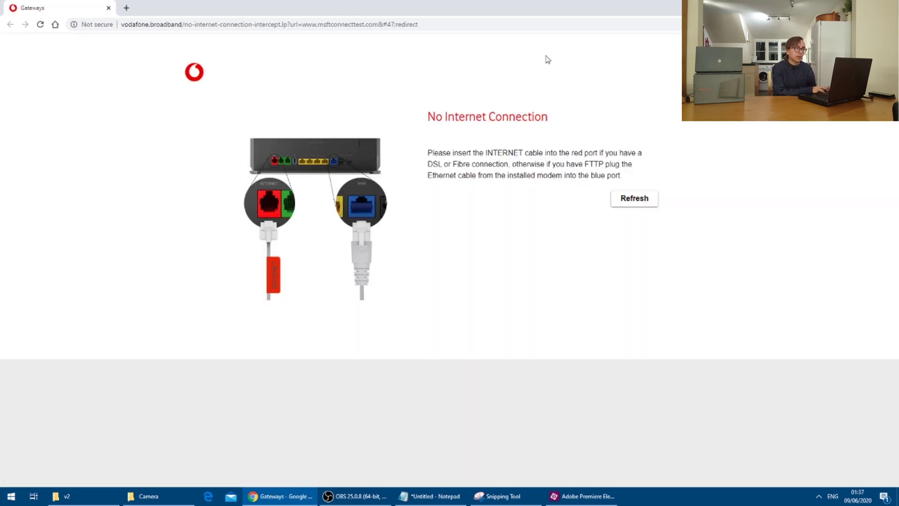
- Load the hub admin page at 192.168.1.1 in Chrome
click(504, 26)
text(192.168.1.1)
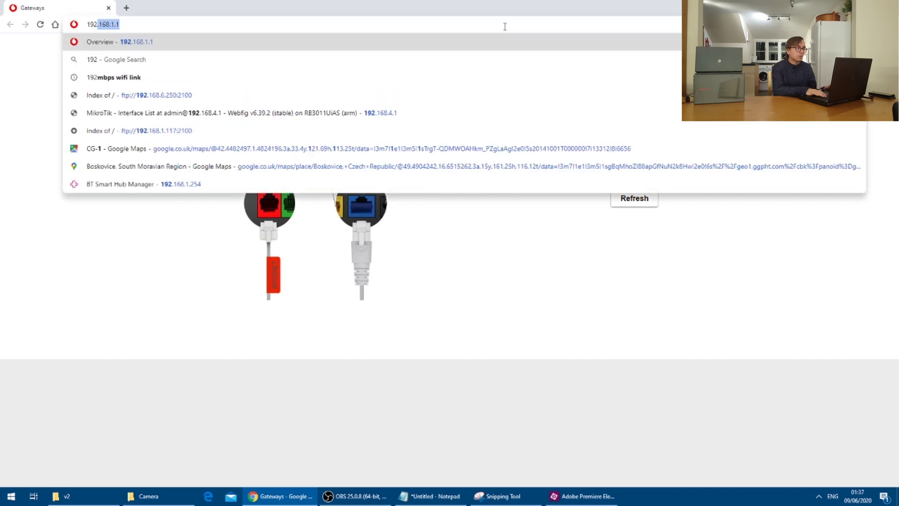
key(Return)
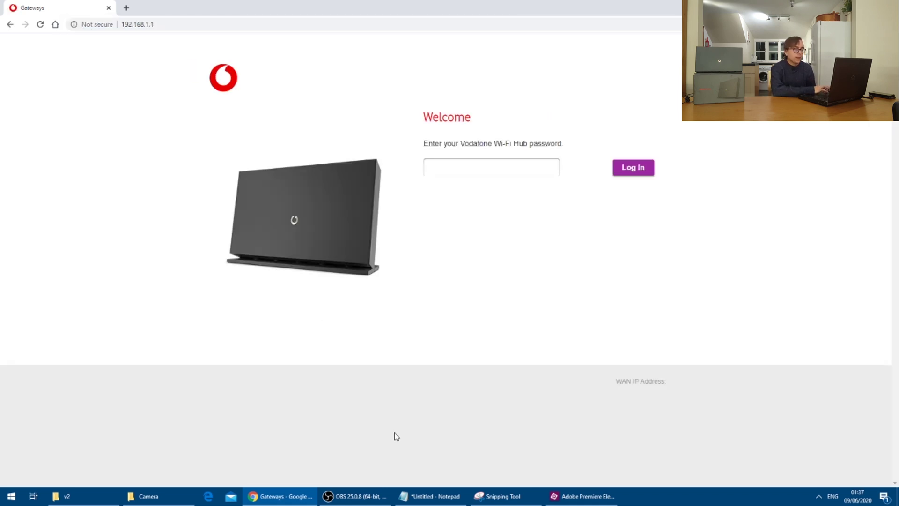
- Copy the admin password from Notepad, paste it into the login field and log in
click(428, 495)
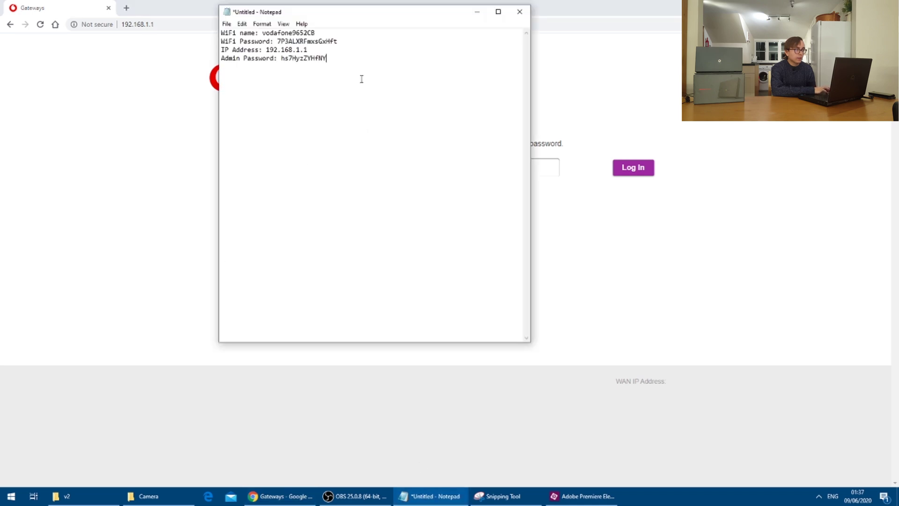
drag(343, 60, 280, 56)
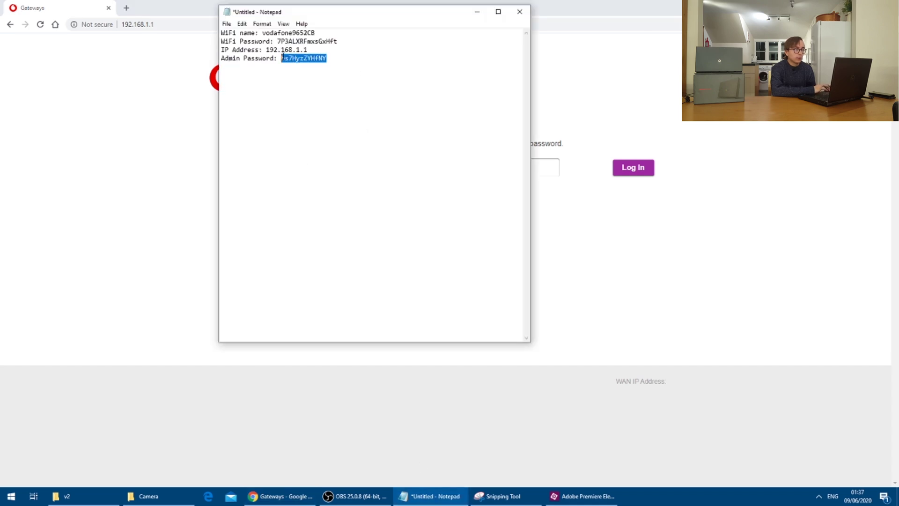
right_click(282, 57)
click(300, 87)
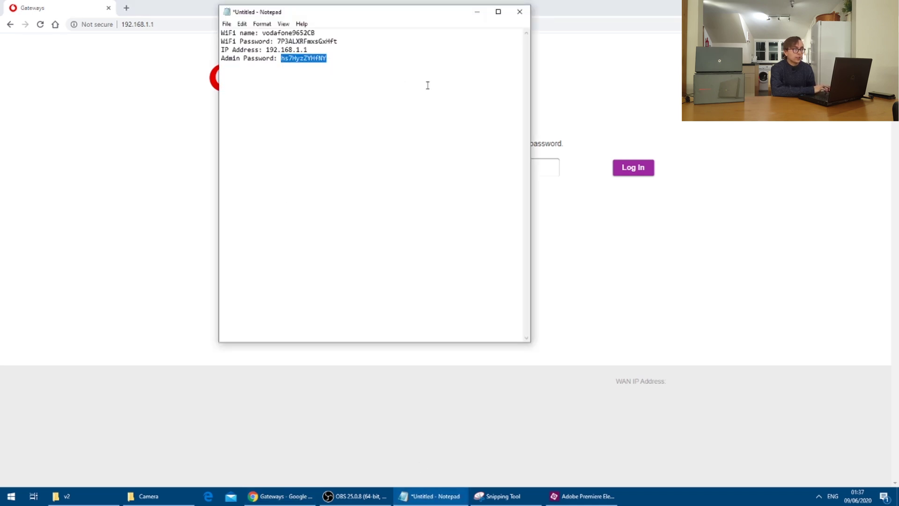
click(555, 159)
key(ctrl+v)
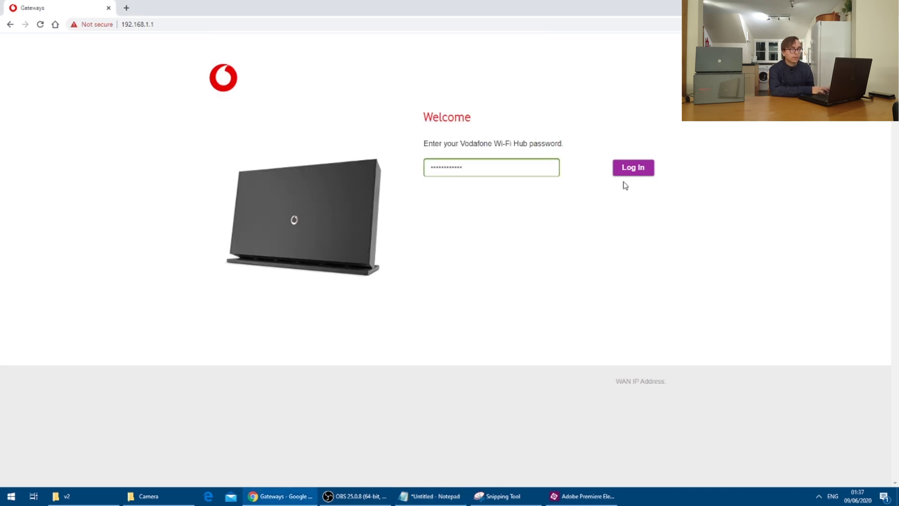
click(627, 177)
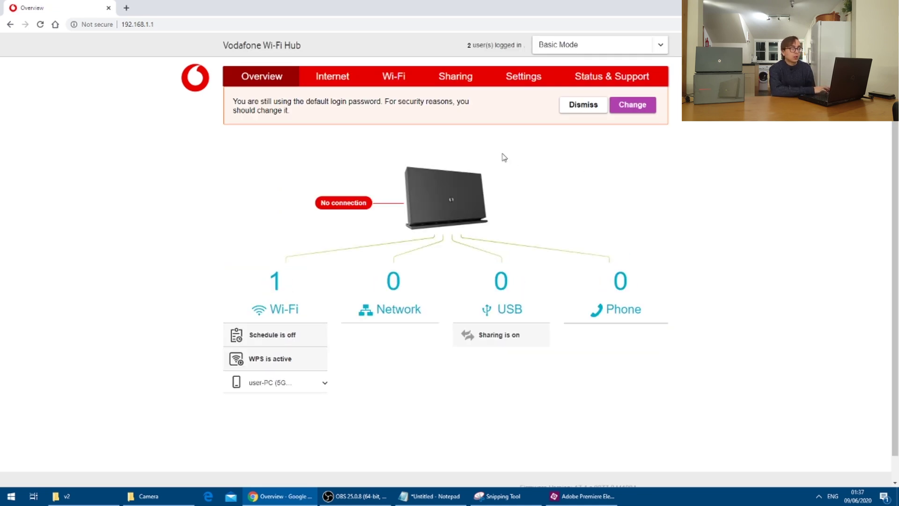
- Review the General Wi-Fi Settings confirming Main Wi-Fi is PeteC on 2.4 GHz / 5 GHz with WPA2
click(404, 86)
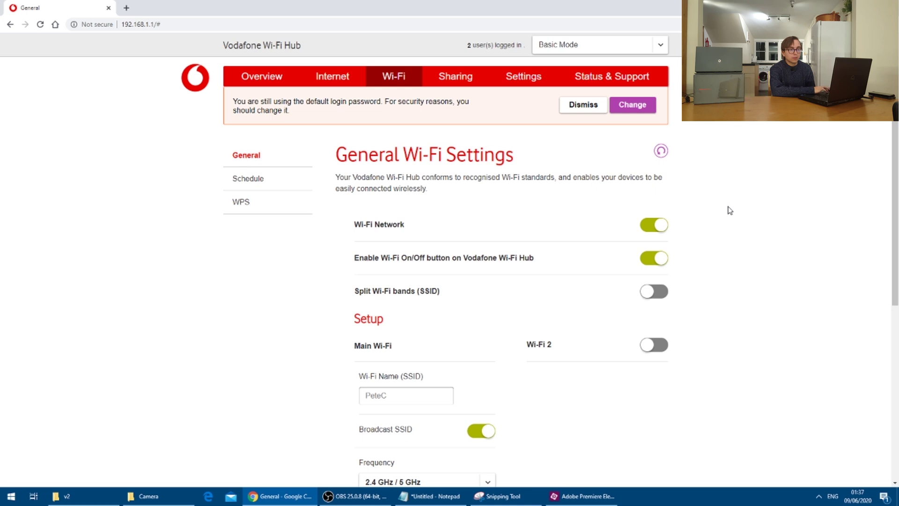
drag(895, 178, 898, 285)
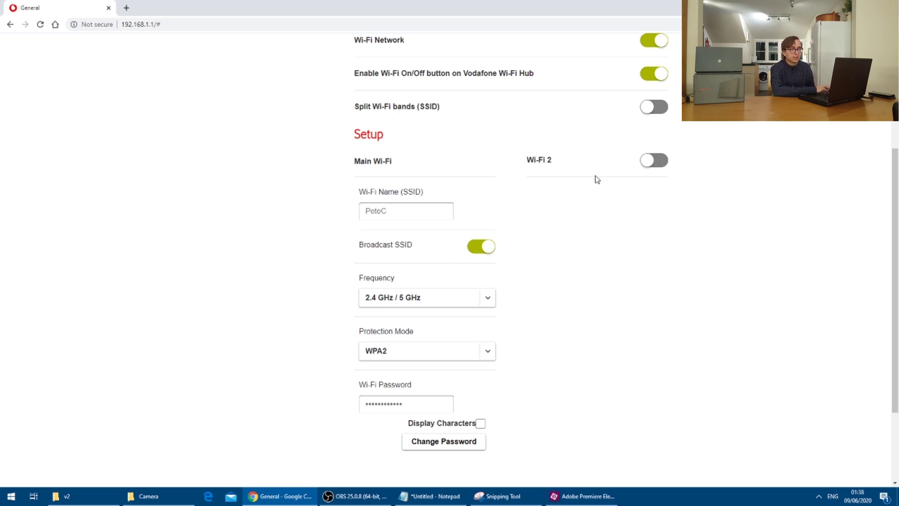
scroll(897, 187, up, 4)
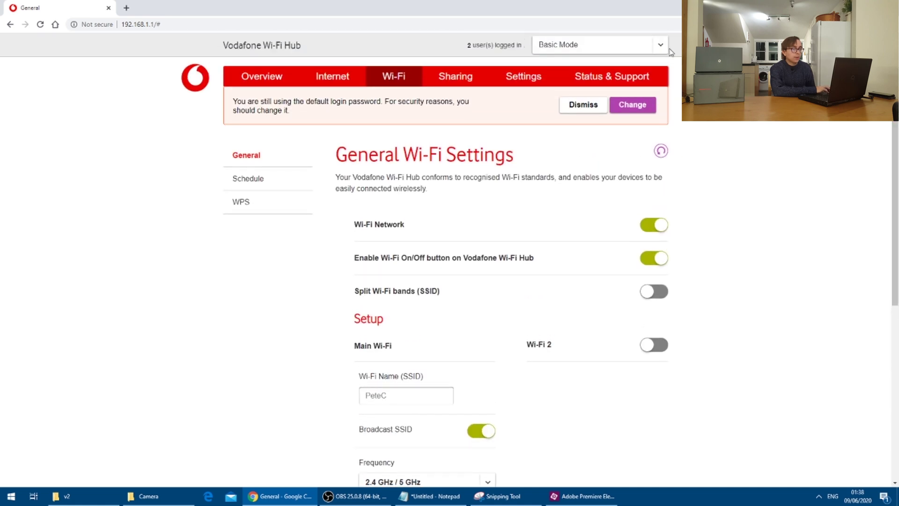
- Switch the admin interface to Expert Mode and open the 2.4 GHz and 5 GHz radio settings
click(659, 45)
click(639, 82)
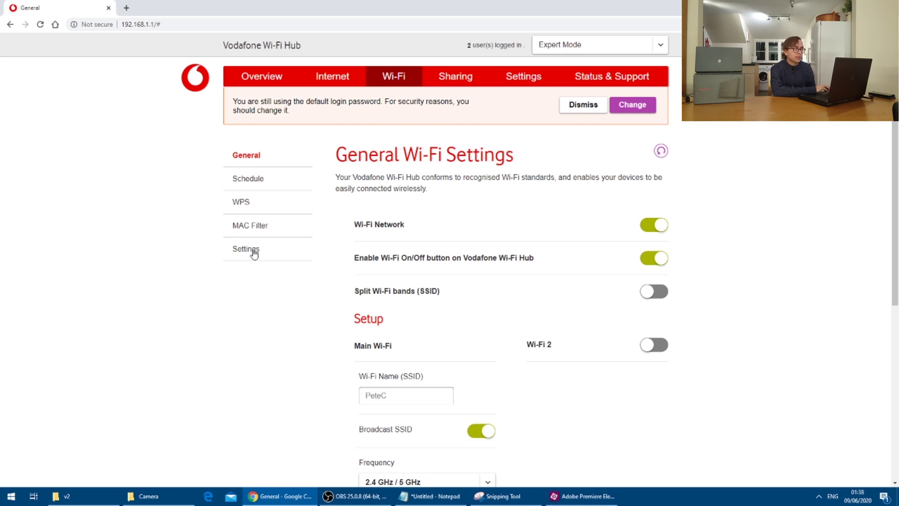
click(255, 253)
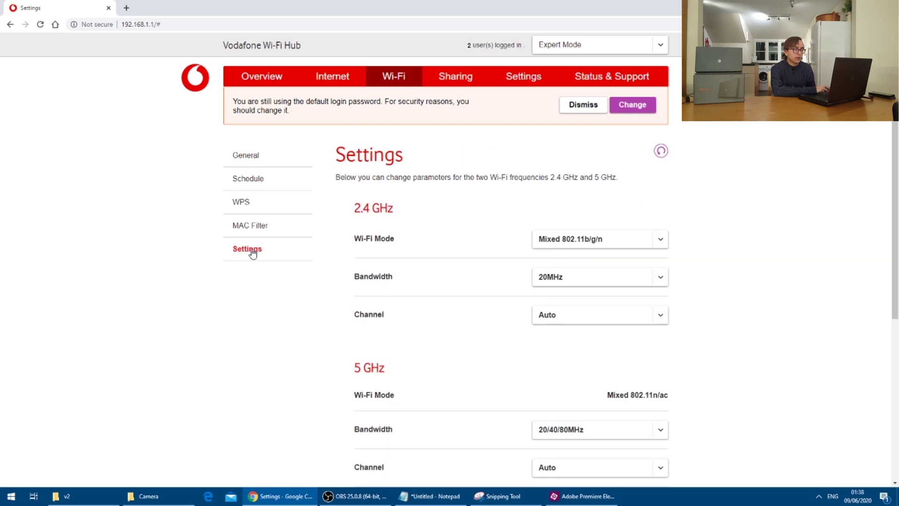
drag(895, 221, 897, 280)
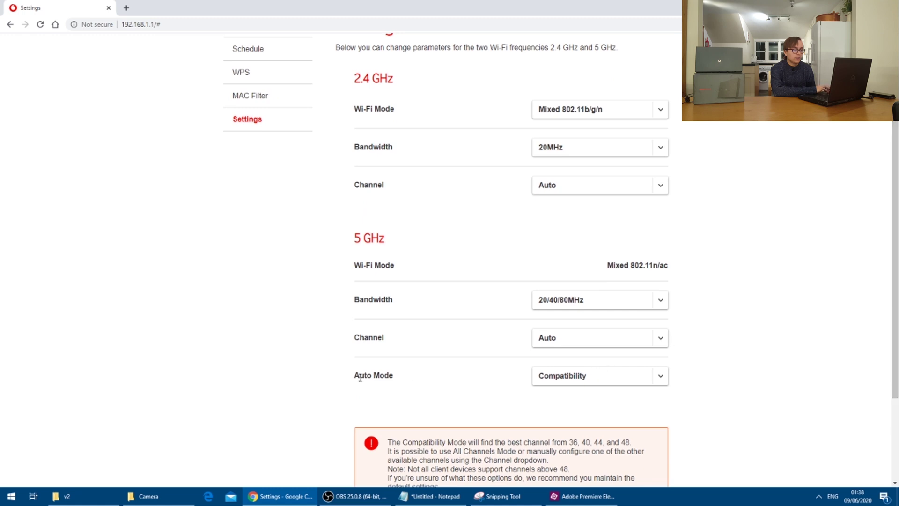
- Set the 5 GHz Auto Mode to All Channels and apply the wireless settings
click(572, 377)
click(575, 392)
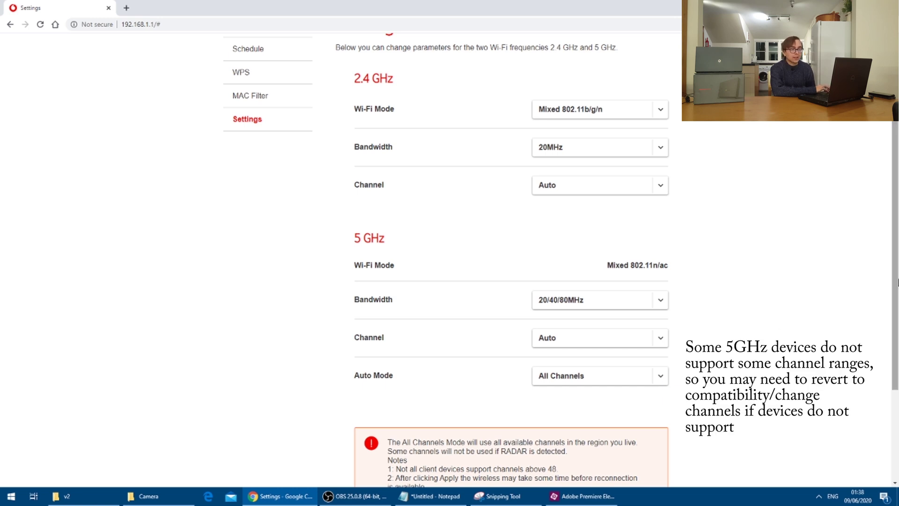
scroll(897, 306, down, 2)
scroll(897, 306, down, 2)
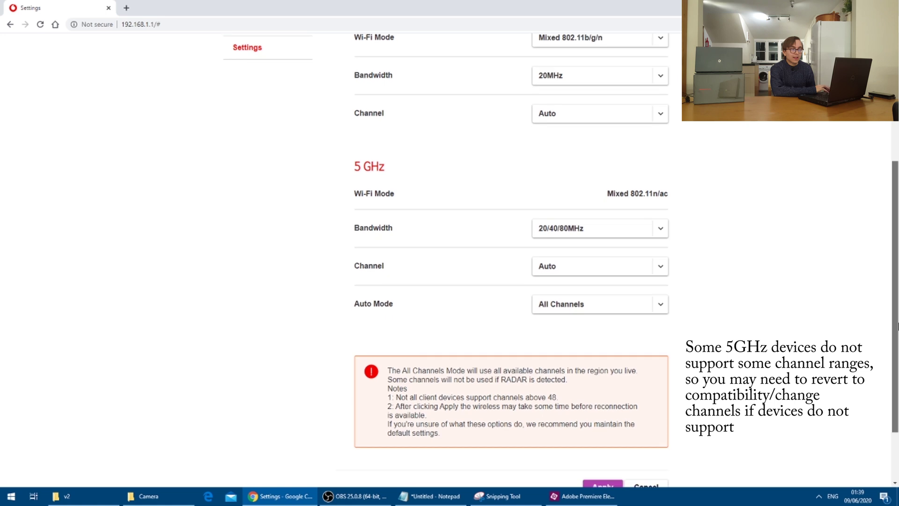
click(529, 303)
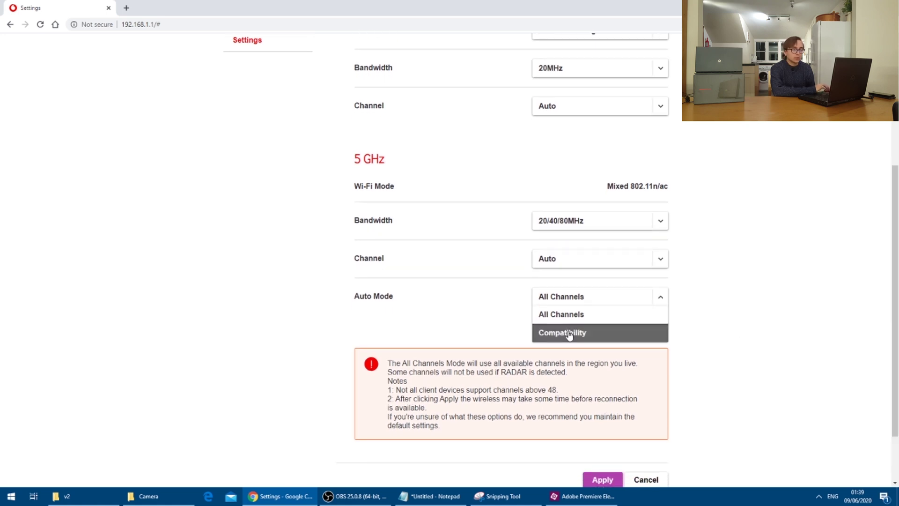
click(583, 320)
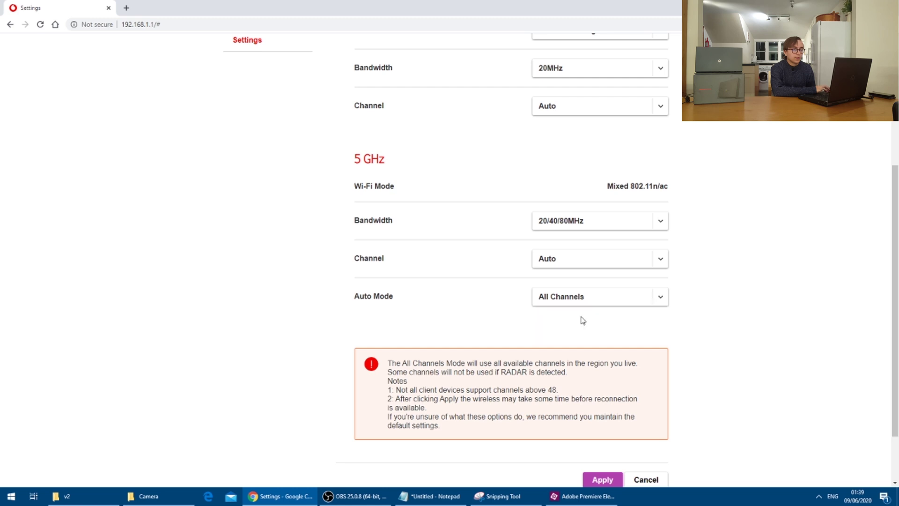
scroll(897, 317, down, 1)
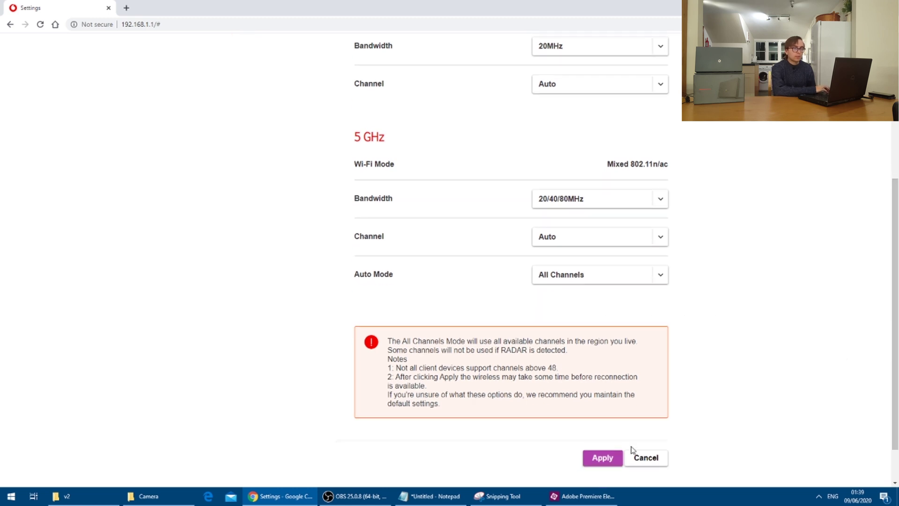
click(584, 463)
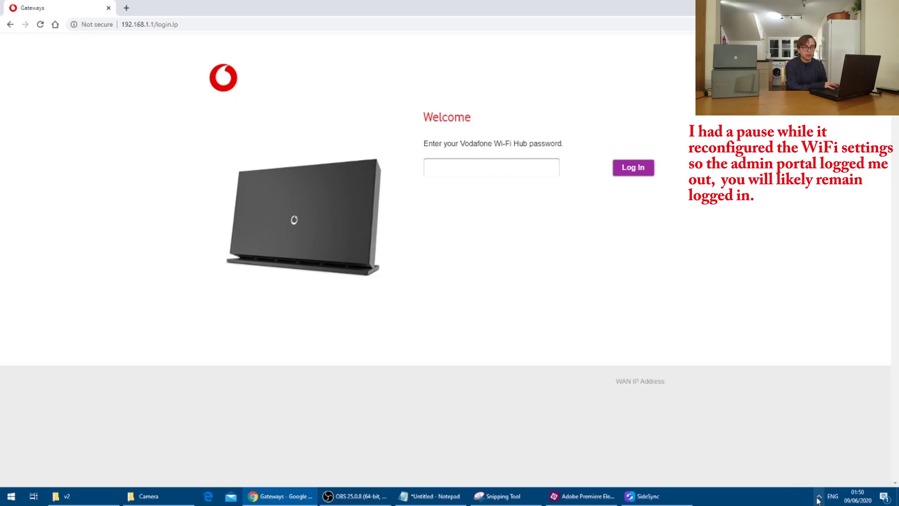
- Check the available wireless networks in the tray Wi-Fi list
click(819, 496)
click(814, 426)
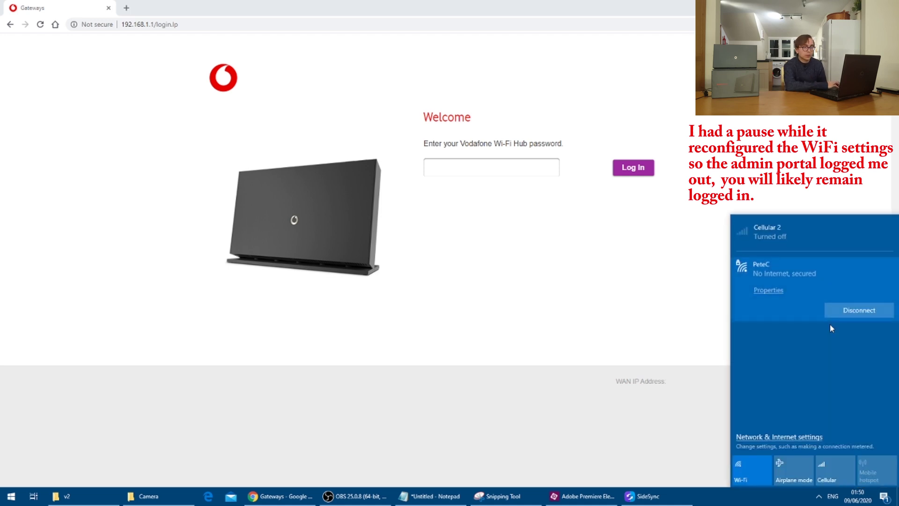
click(649, 297)
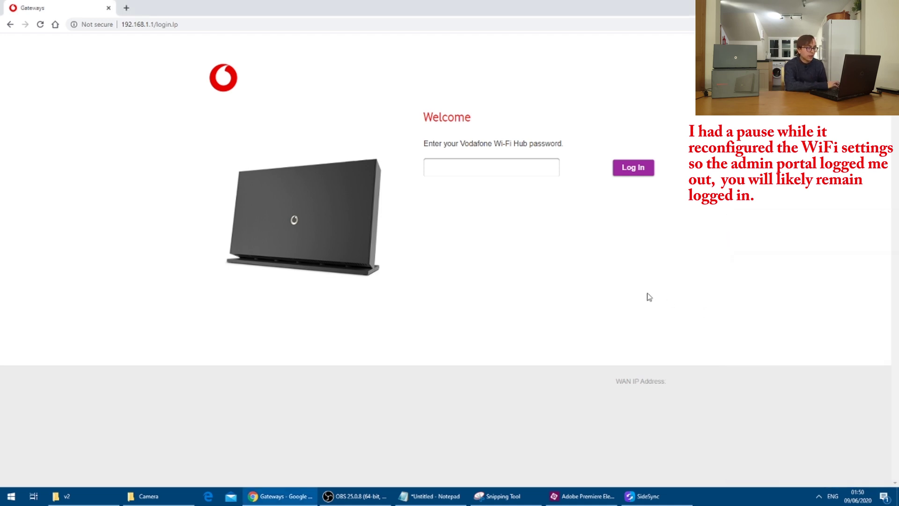
- Copy the admin password from Notepad and paste it to log back in to the hub
click(442, 495)
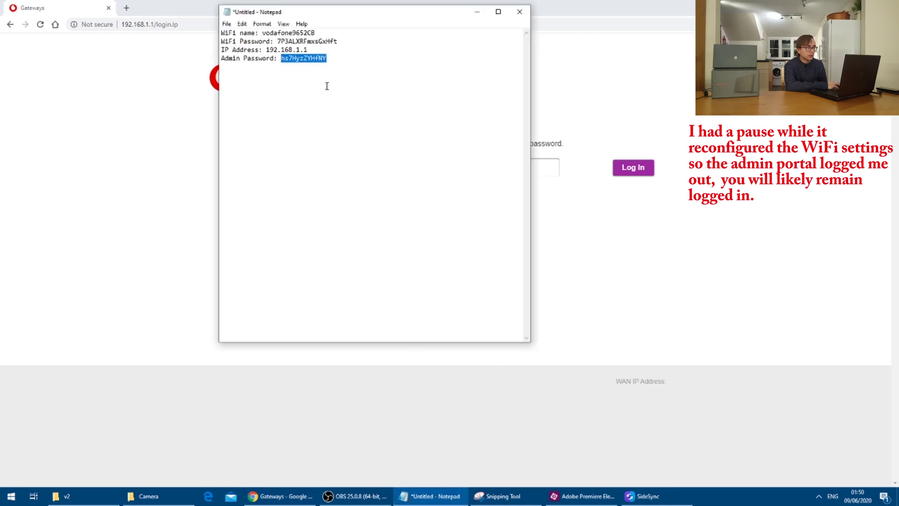
right_click(318, 60)
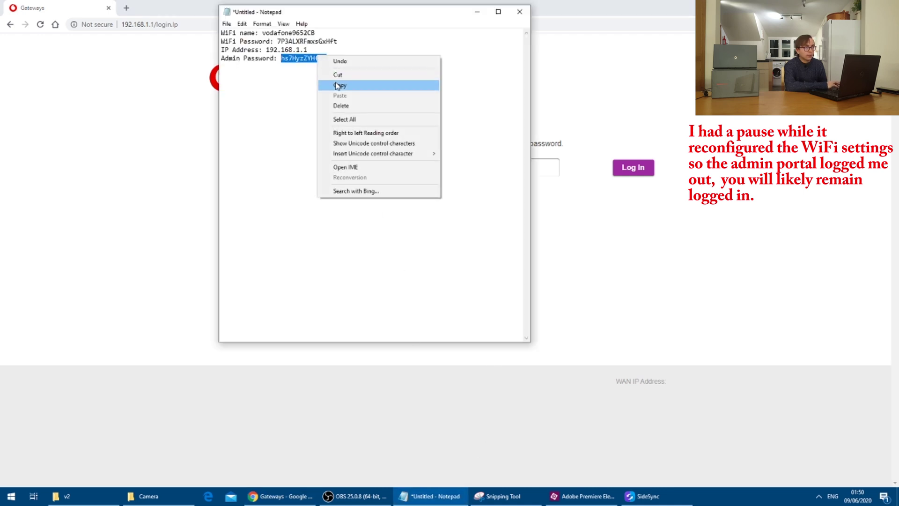
click(337, 84)
click(541, 163)
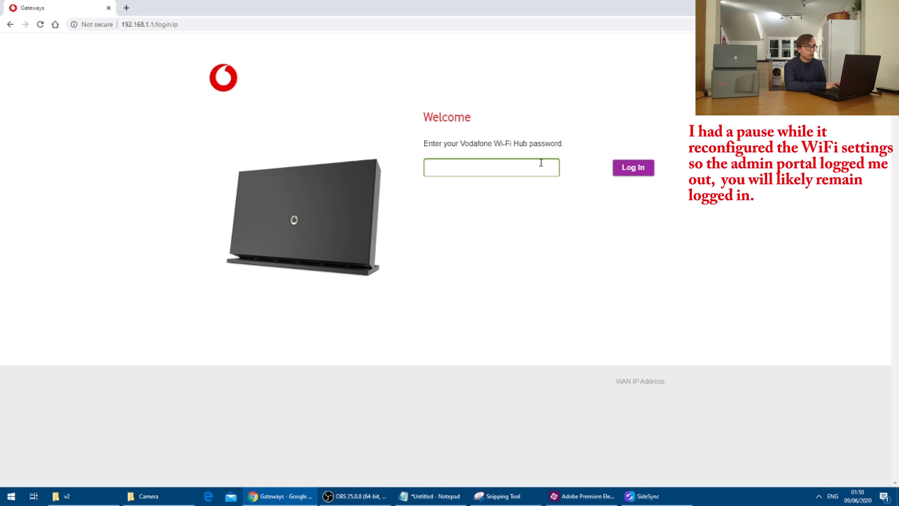
key(ctrl+v)
click(624, 172)
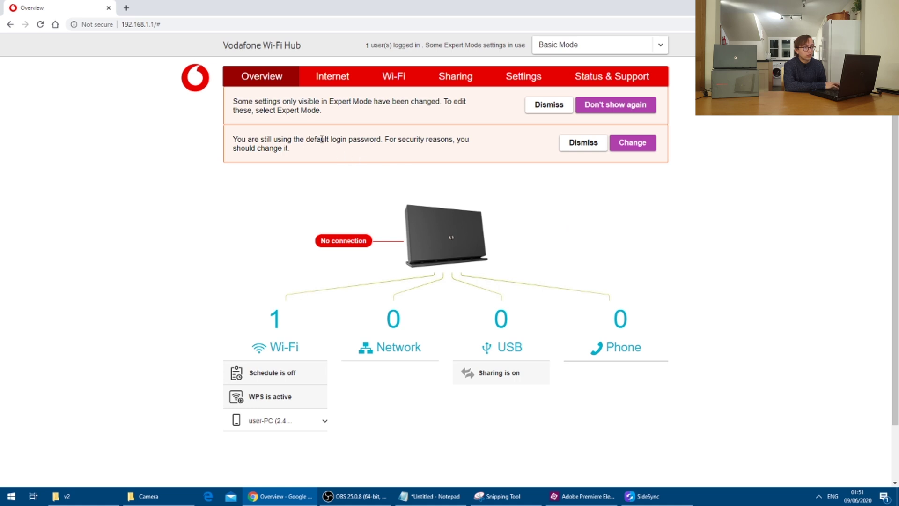
- Replace the hub's default admin password with a new Good-rated password and save it
click(638, 145)
click(639, 220)
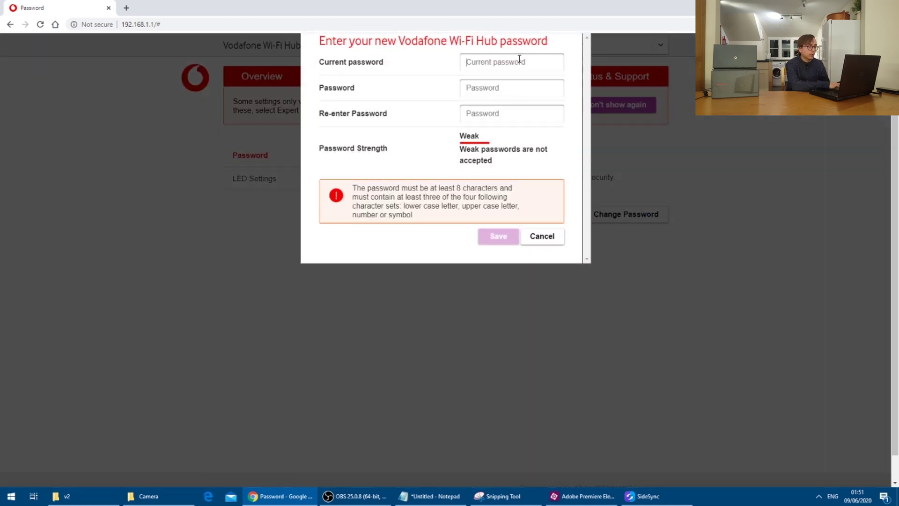
click(519, 62)
key(ctrl+v)
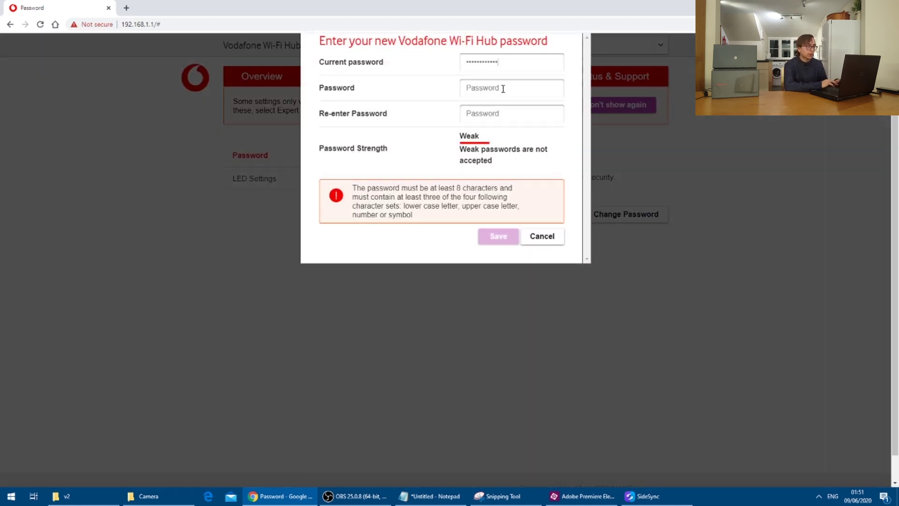
text(****)
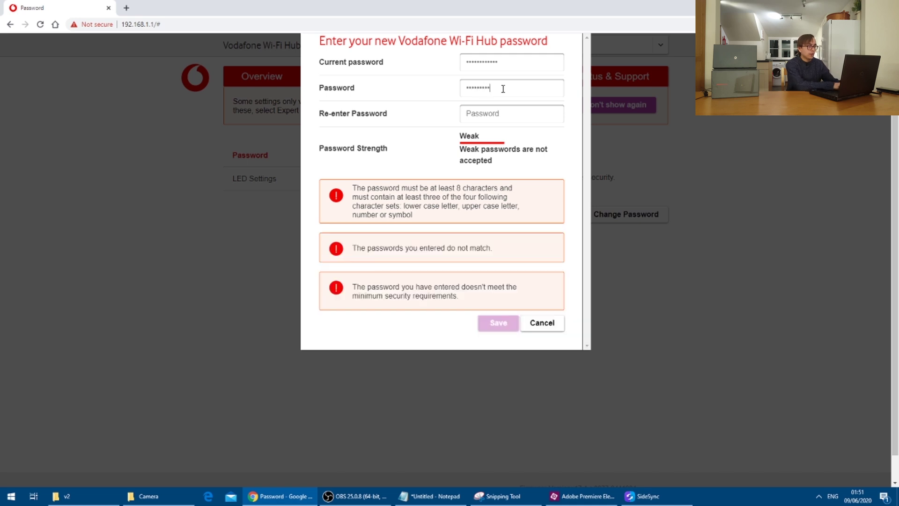
text(*)
key(Tab)
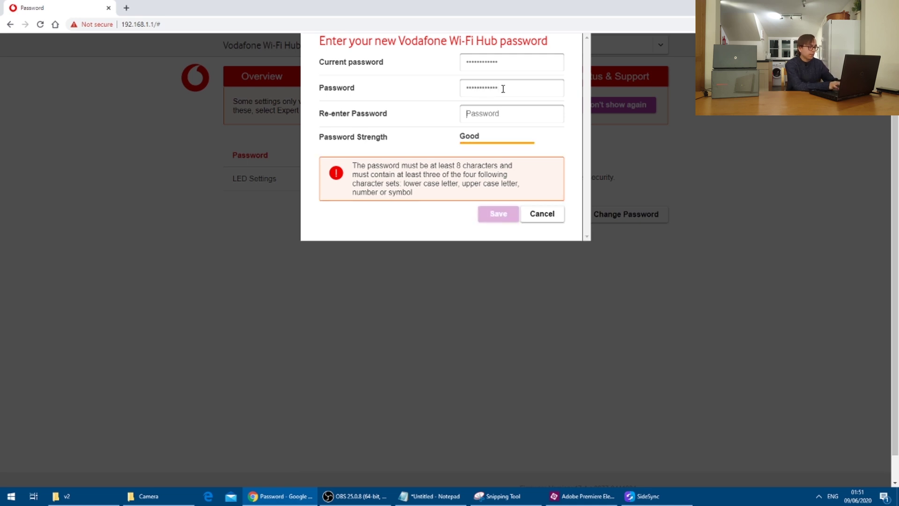
text(***)
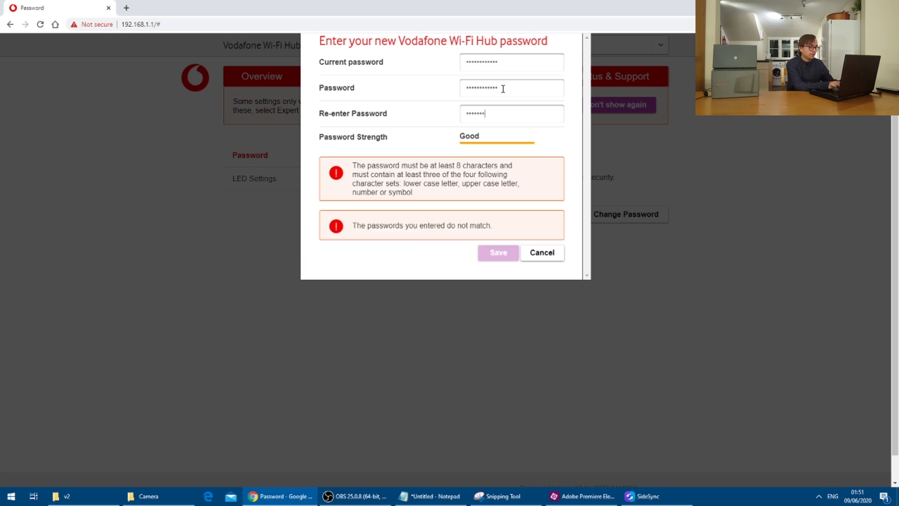
text(*)
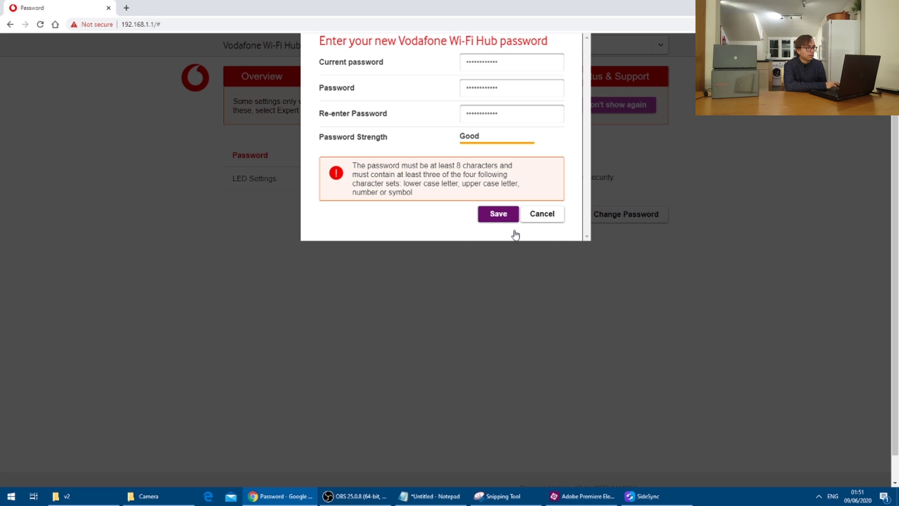
click(498, 213)
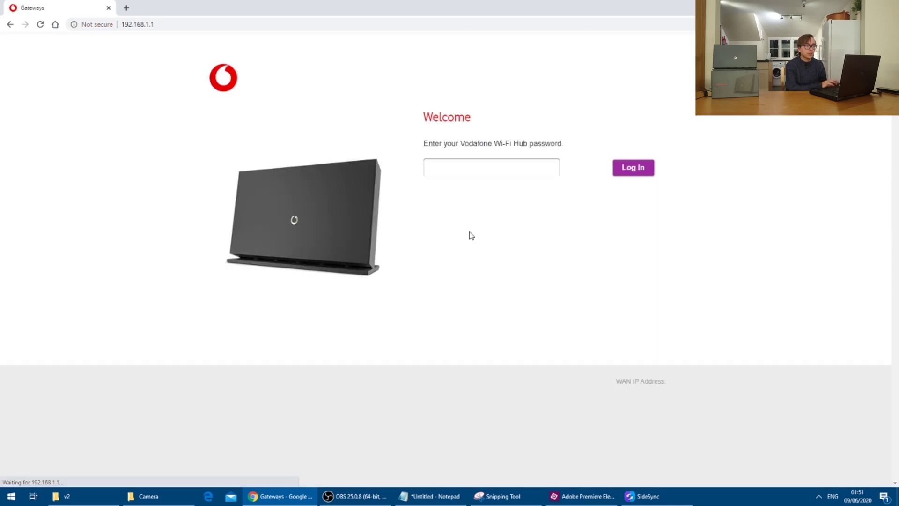
- Log back in to the hub on the redirected login page using the new admin password
click(462, 166)
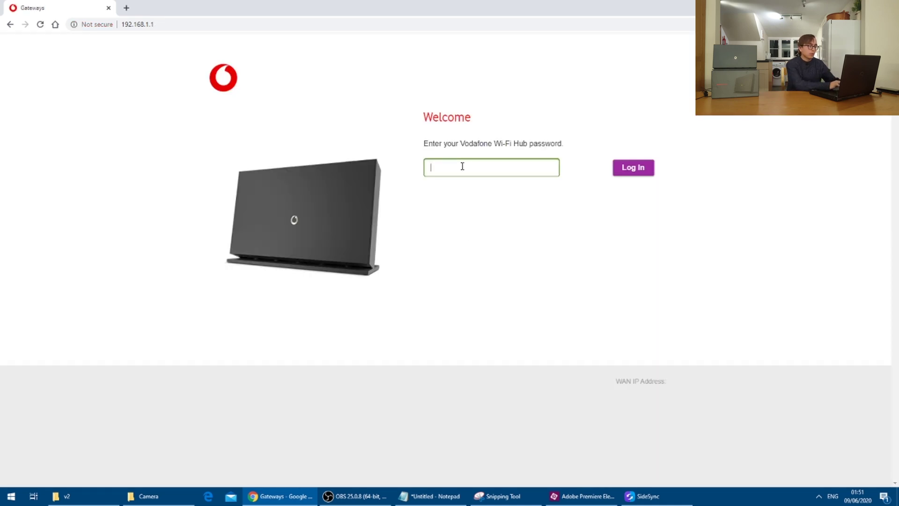
text(••••••••••••)
click(631, 174)
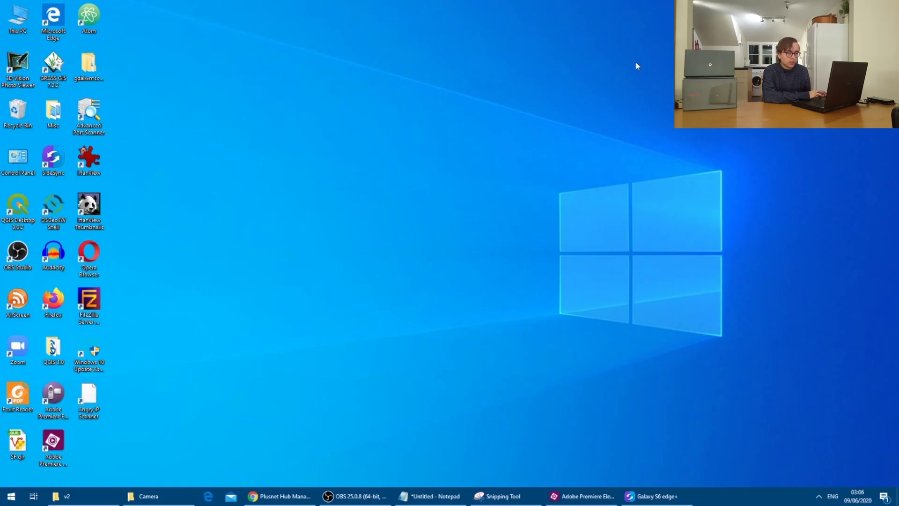
click(819, 496)
- Join the Skogholm_5GHz Wi-Fi network from the tray, then launch Angry IP Scanner from the desktop
click(810, 422)
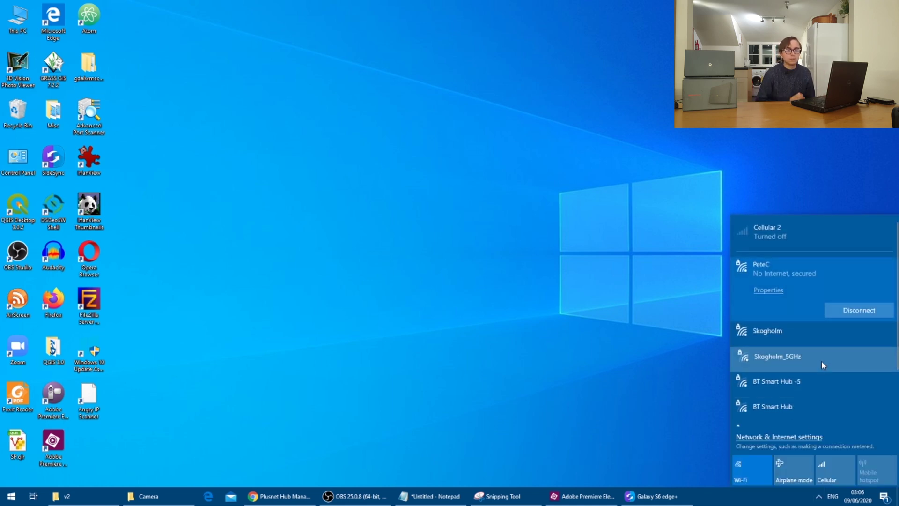
click(822, 361)
click(837, 363)
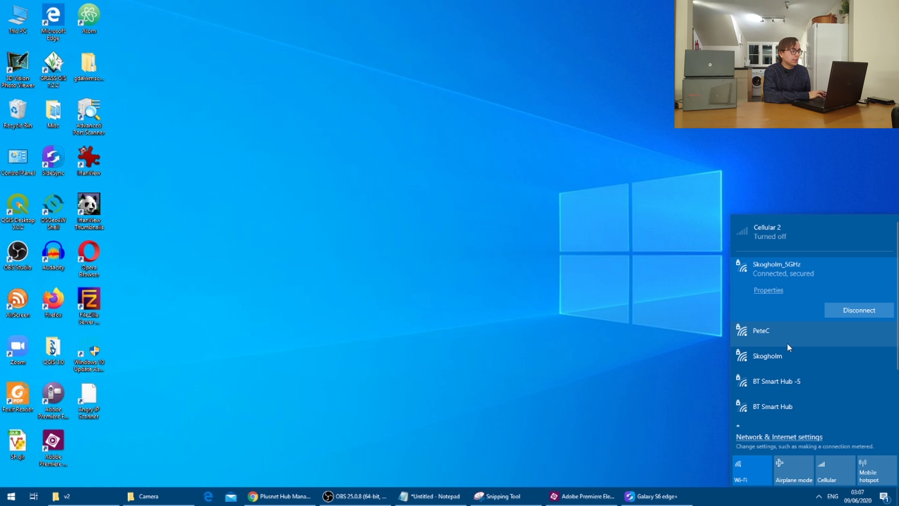
click(403, 339)
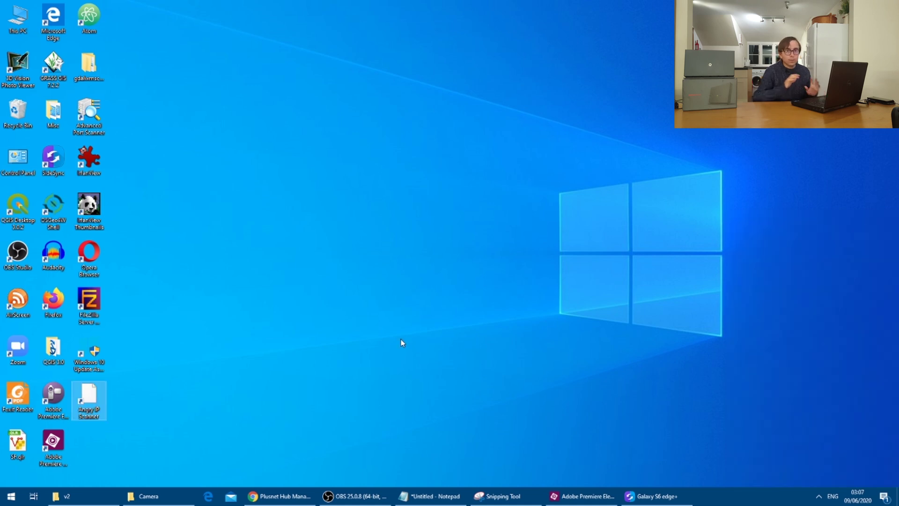
click(95, 395)
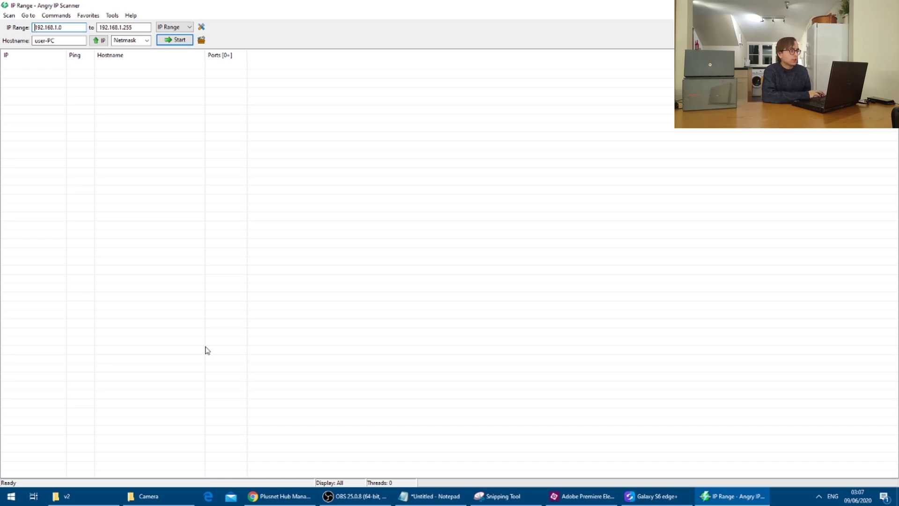
- Scan 192.168.1.0–192.168.1.255 and sort the results by Hostname with live hosts first
click(175, 41)
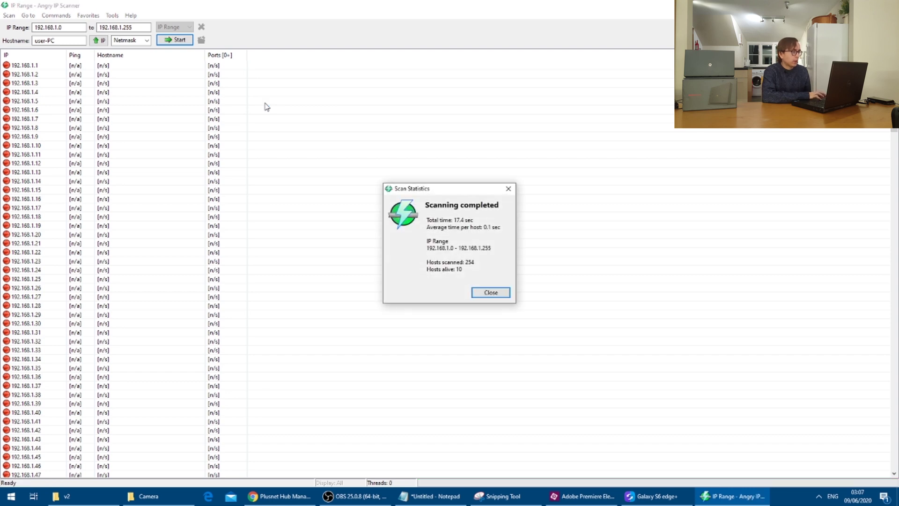
click(477, 292)
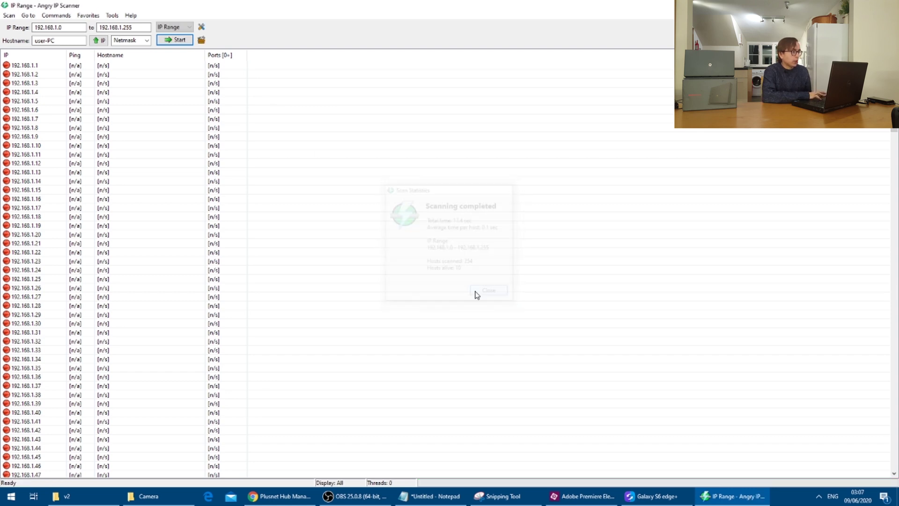
click(130, 55)
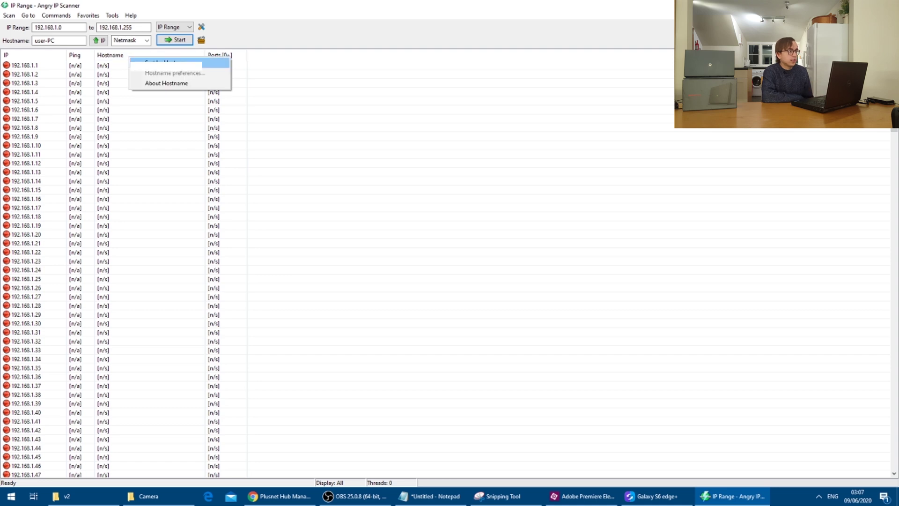
click(132, 64)
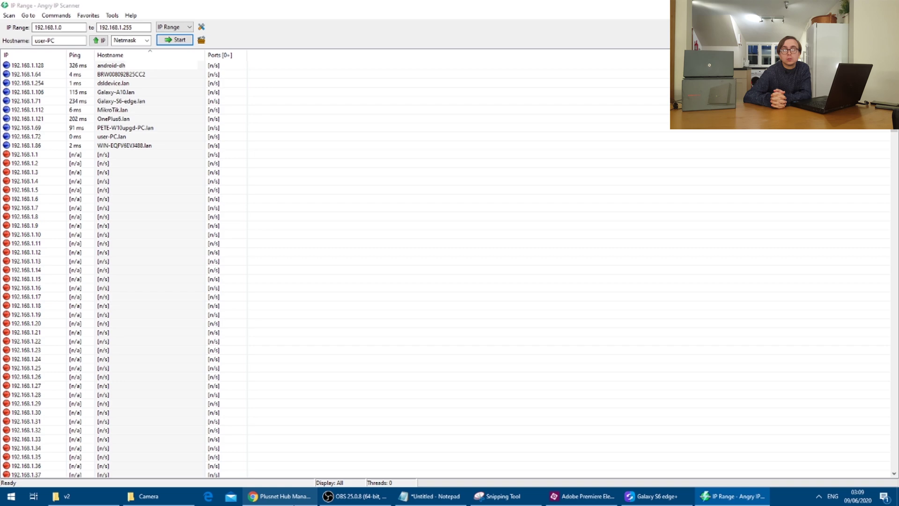
- Return to the Plusnet hub's IP address settings from the taskbar
click(279, 496)
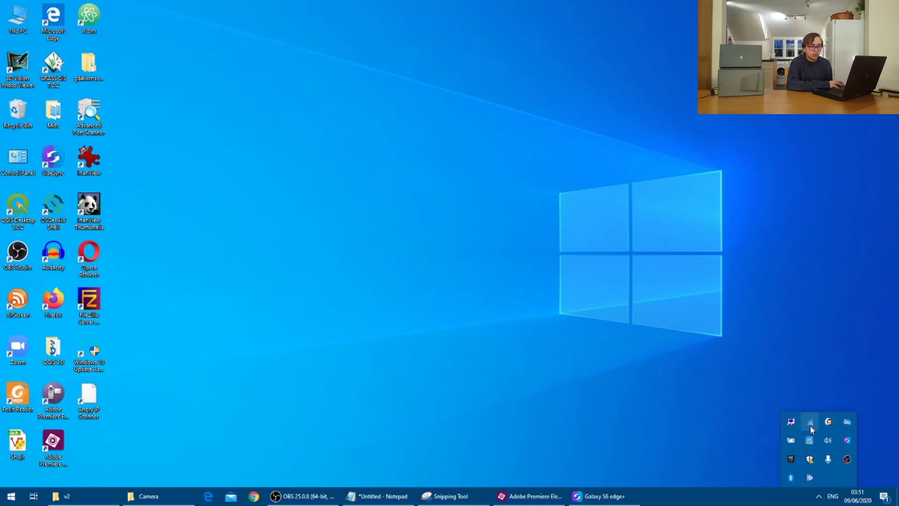
- Connect the laptop to the Vodafone hub's PeteC Wi-Fi network
click(811, 425)
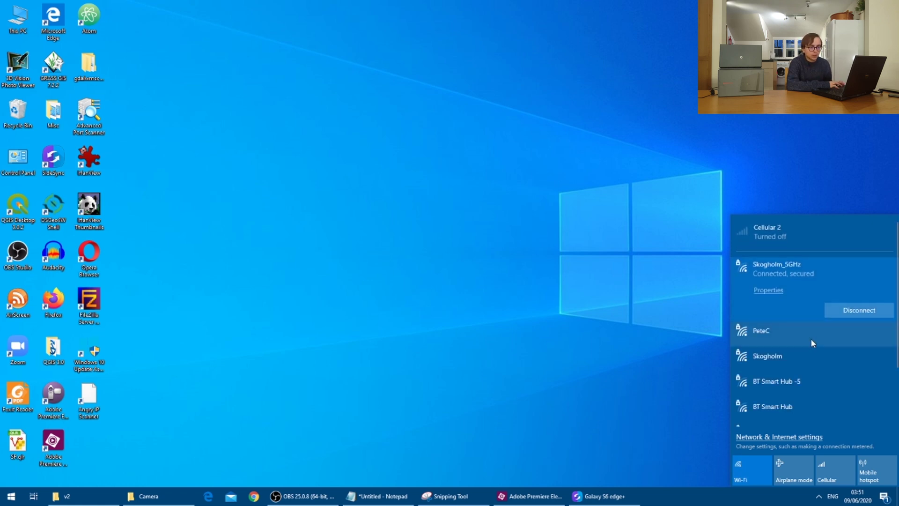
click(812, 341)
click(827, 339)
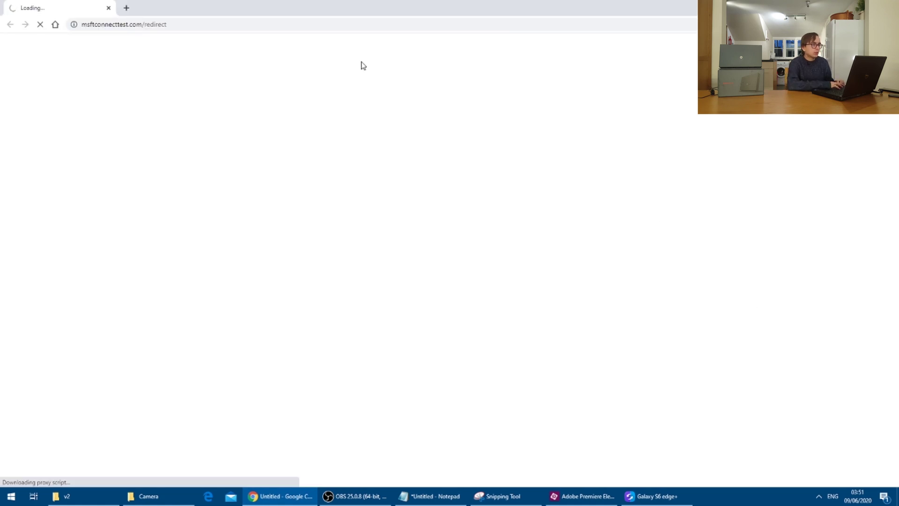
- Log in to the hub admin page at 192.168.1.1 with the hub password
click(327, 24)
text(192.168.1.1)
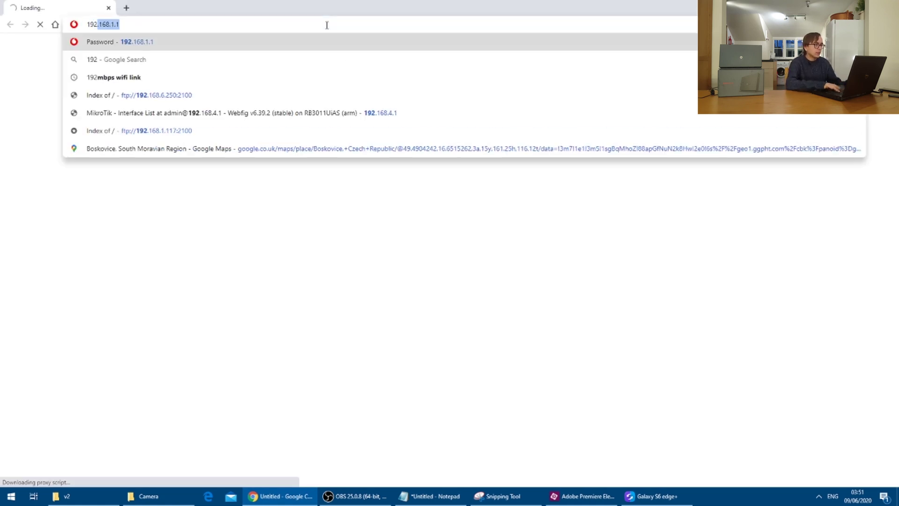
key(Return)
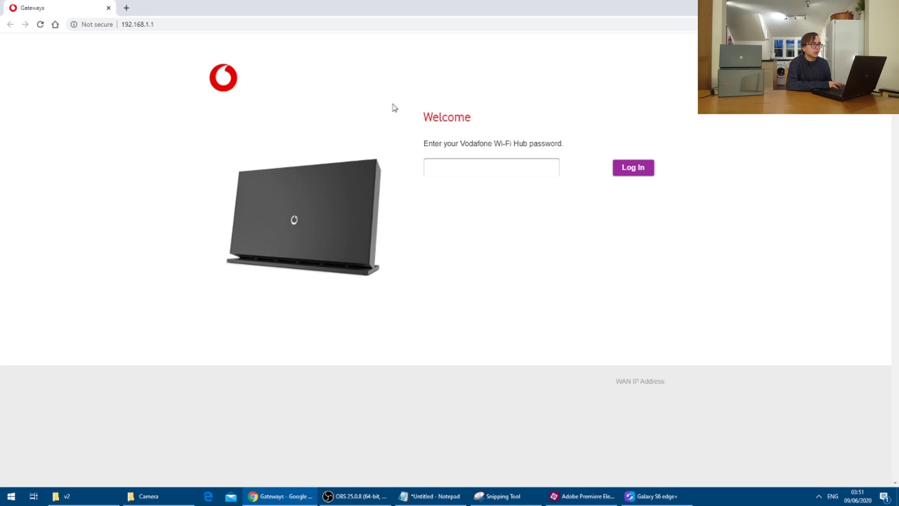
click(437, 162)
text(*****)
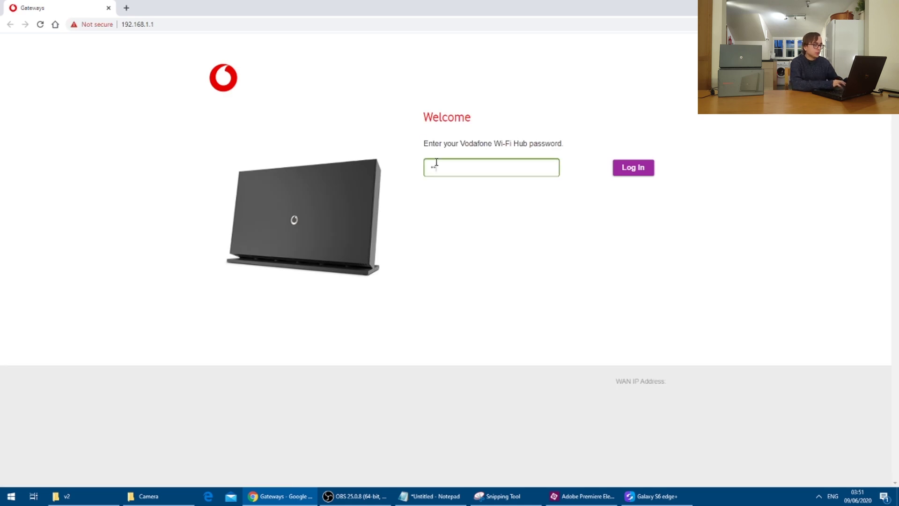
text(*******)
key(Return)
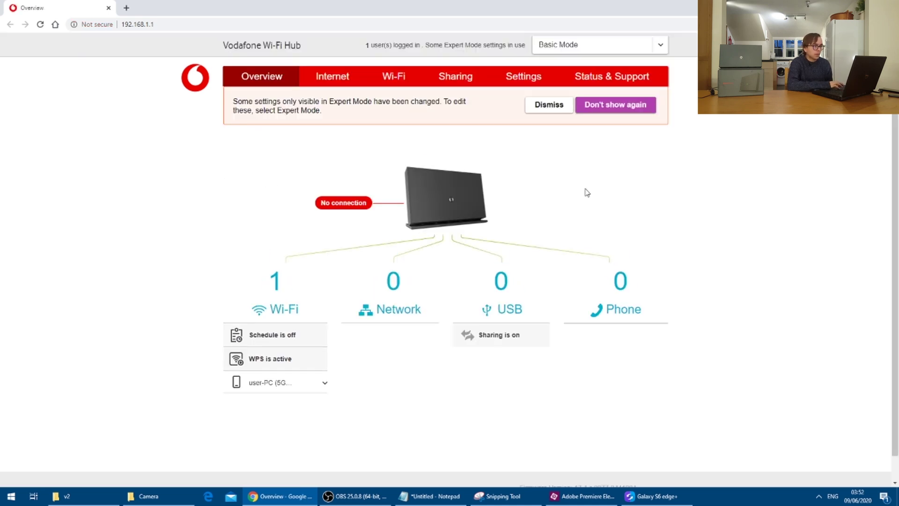
- Switch the admin interface to Expert Mode and open Settings
click(562, 55)
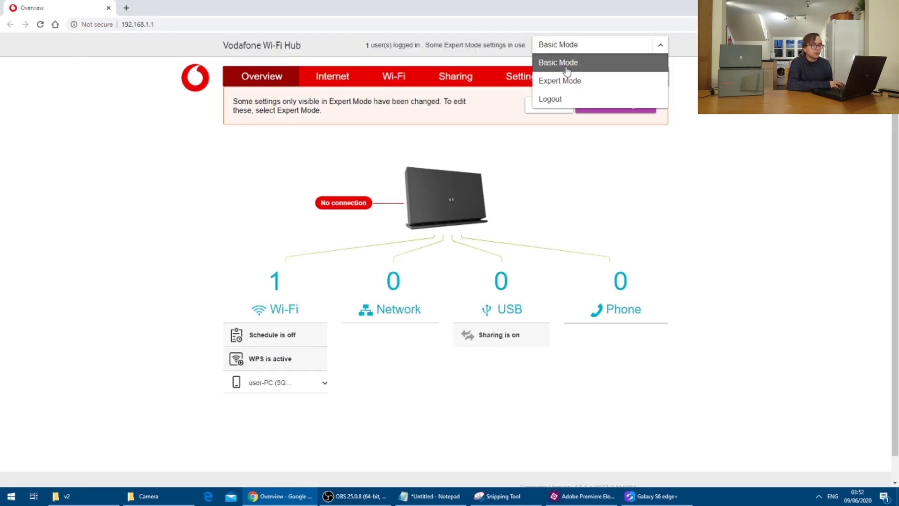
click(567, 80)
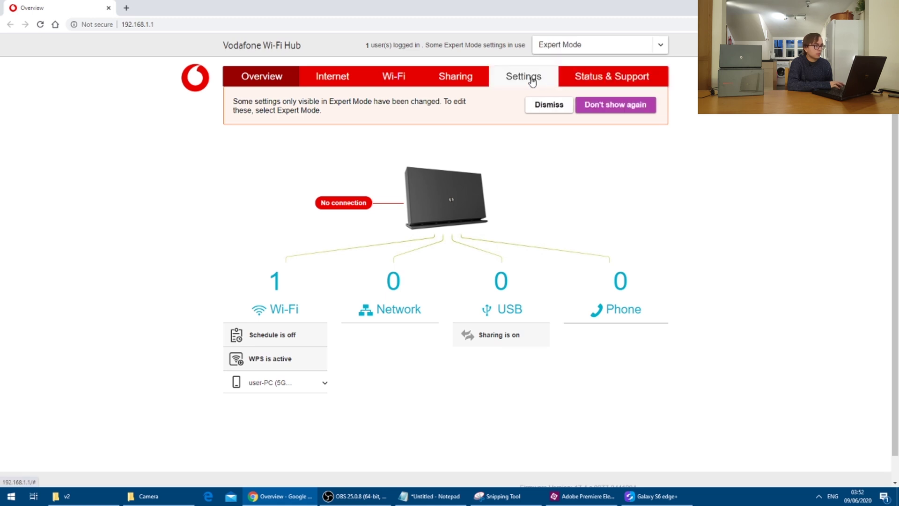
click(533, 80)
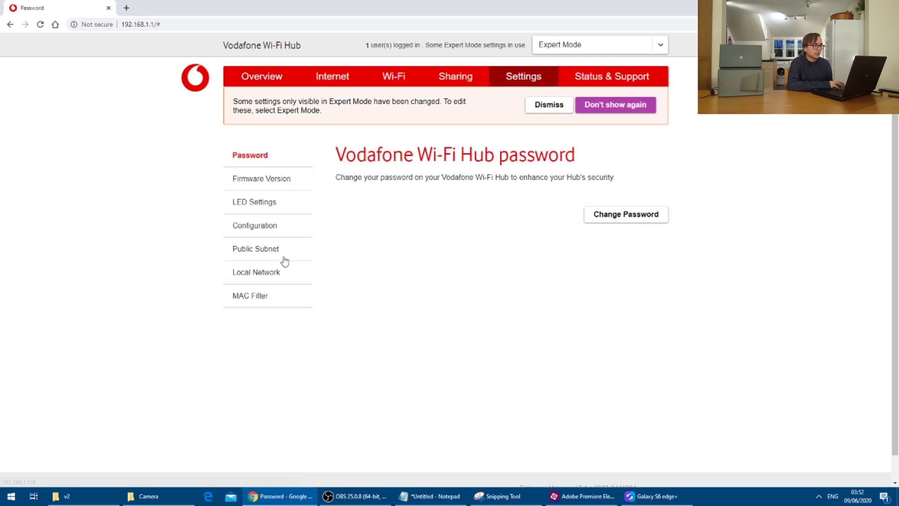
- On Local Network, set the hub IP to 192.168.1.20 and switch off the local and Wi-Fi 2 DHCP servers
click(271, 273)
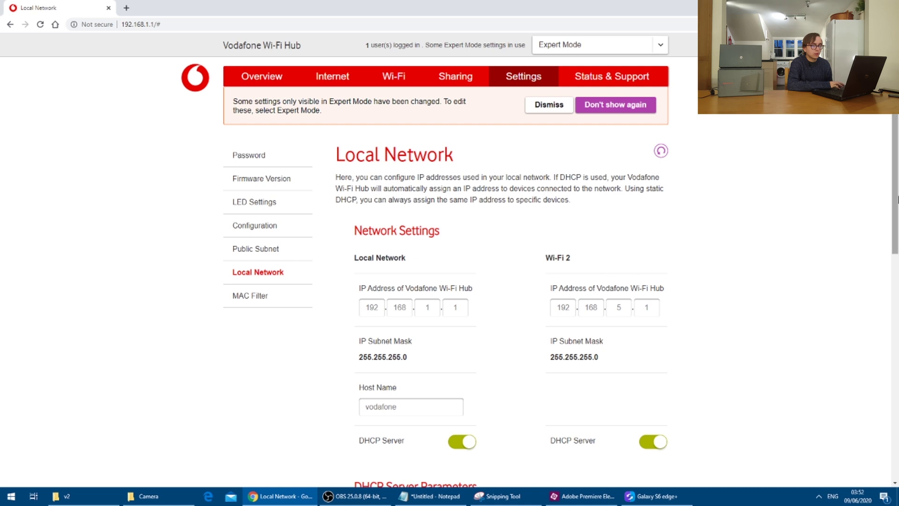
scroll(608, 263, down, 2)
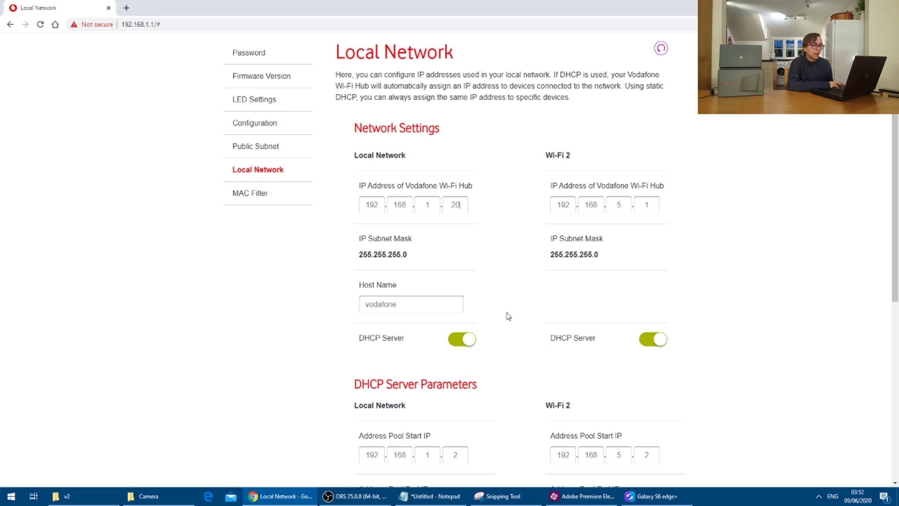
click(457, 345)
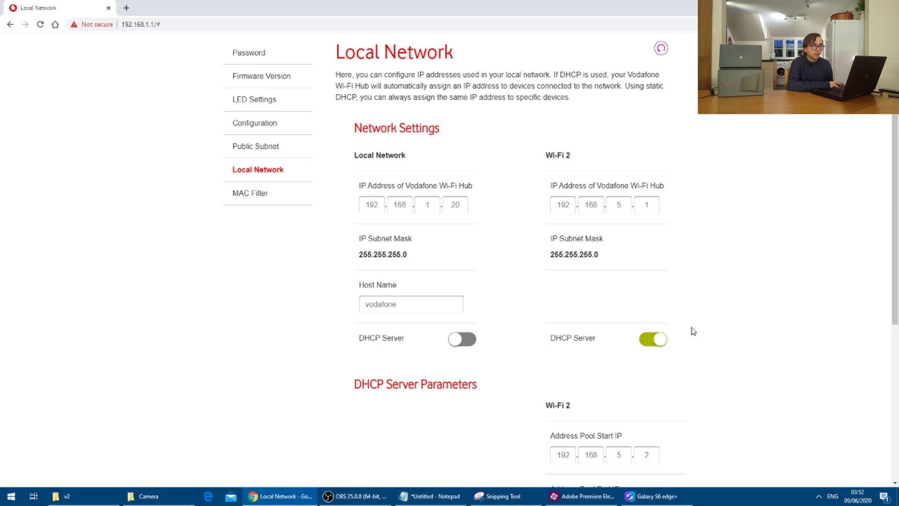
click(654, 345)
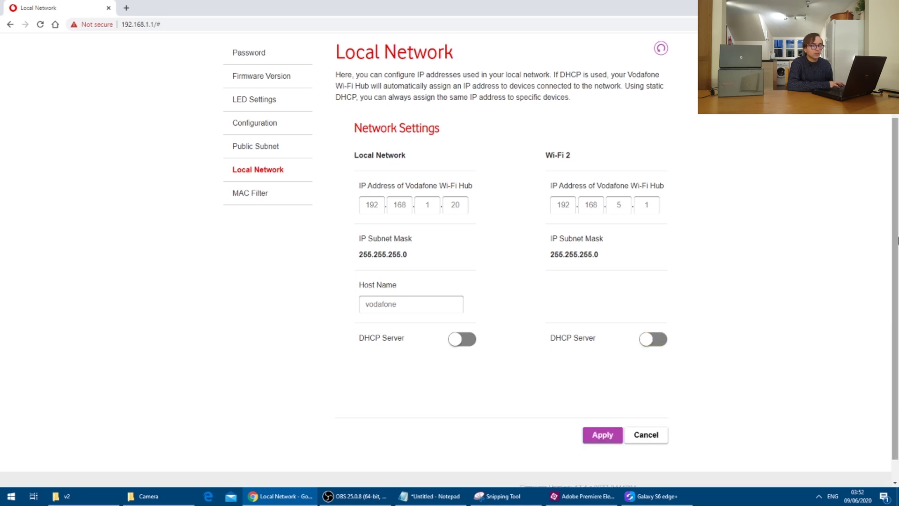
scroll(811, 286, down, 1)
click(662, 326)
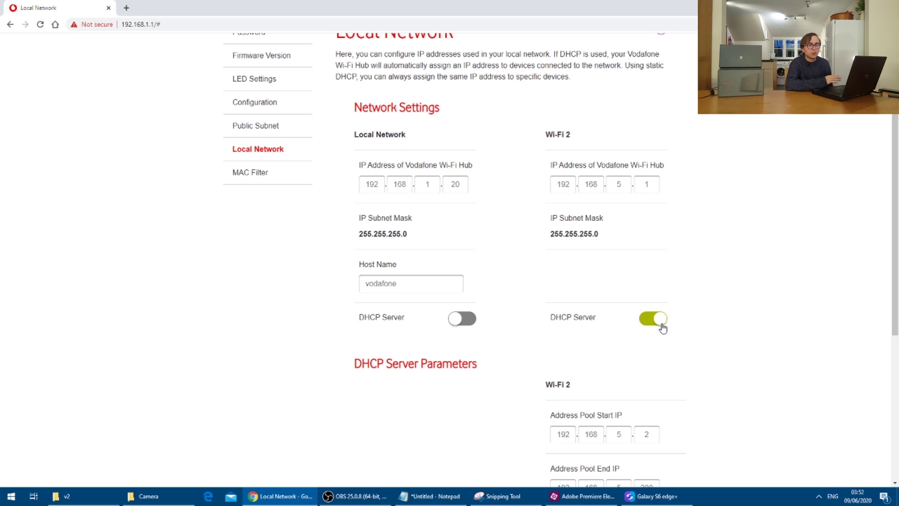
click(663, 328)
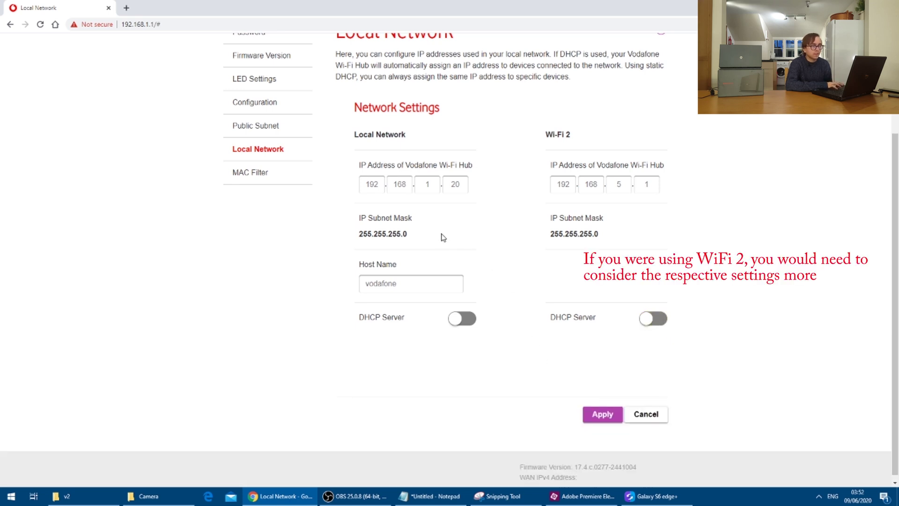
- Apply the new IP and DHCP settings so the hub moves to 192.168.1.20
click(603, 415)
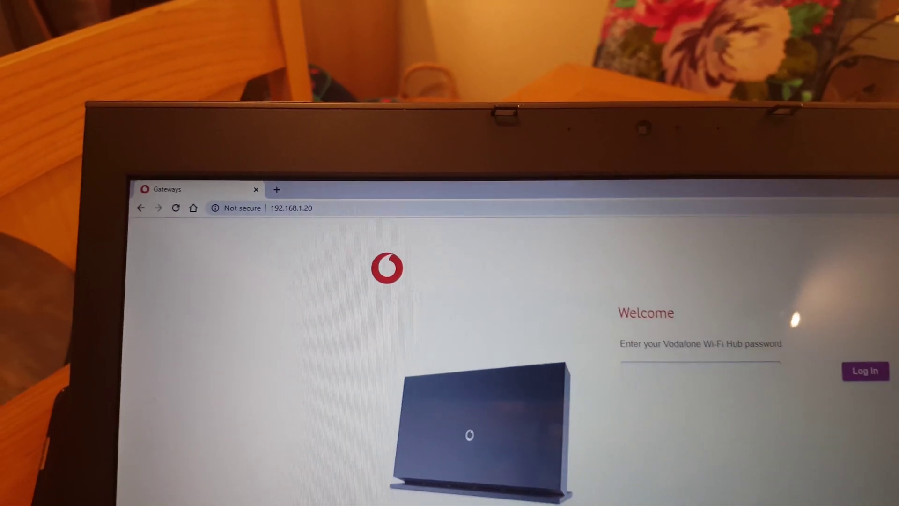
- Load pedroc.co.uk from the address bar to confirm internet access through the hub
click(354, 206)
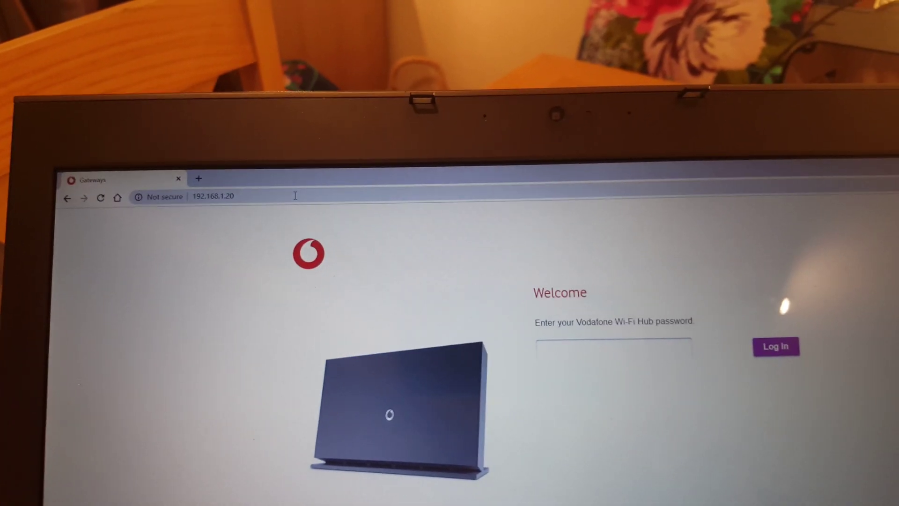
text(pedroc.co.uk)
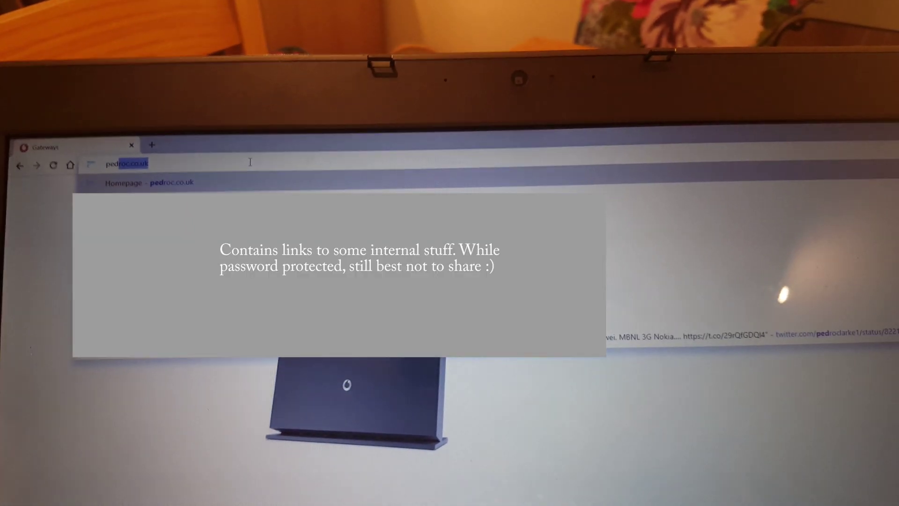
key(Return)
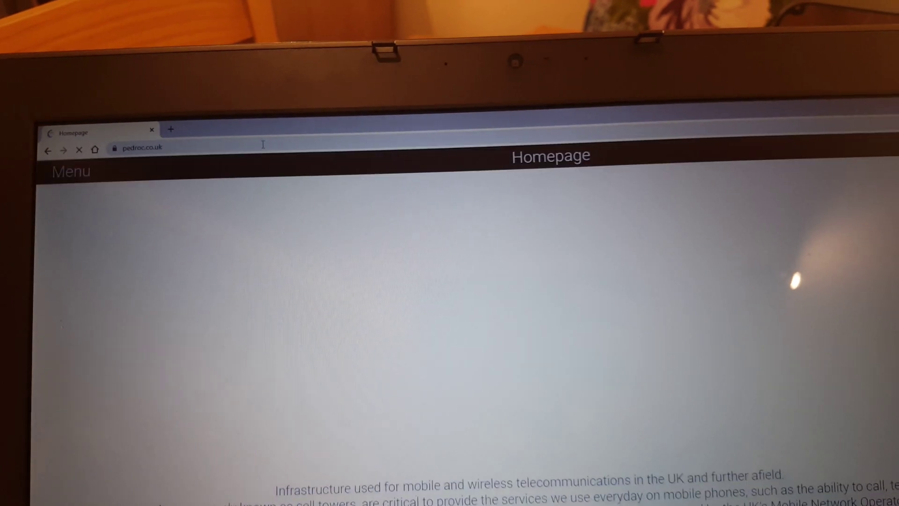